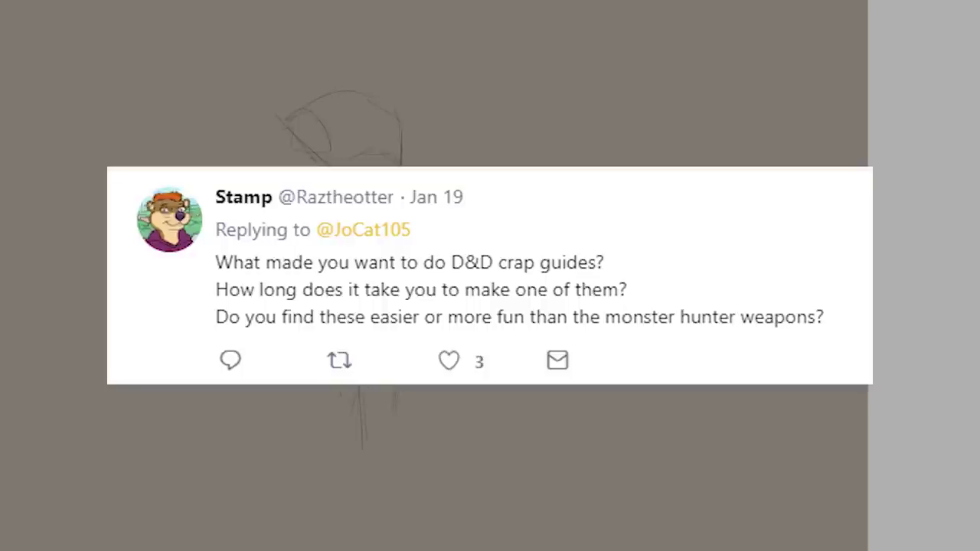
Sketch curved harp designs with a slanted straight column, refining the upper frame contour and undoing the last stroke
left_click_drag(397, 406, 385, 463)
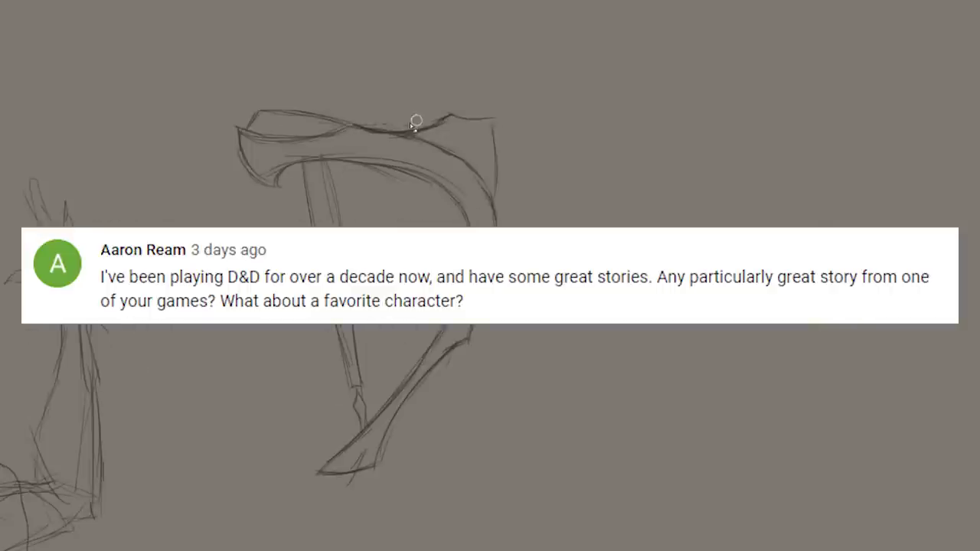
left_click_drag(391, 130, 322, 115)
scroll(368, 121, "down", 2)
scroll(382, 124, "up", 2)
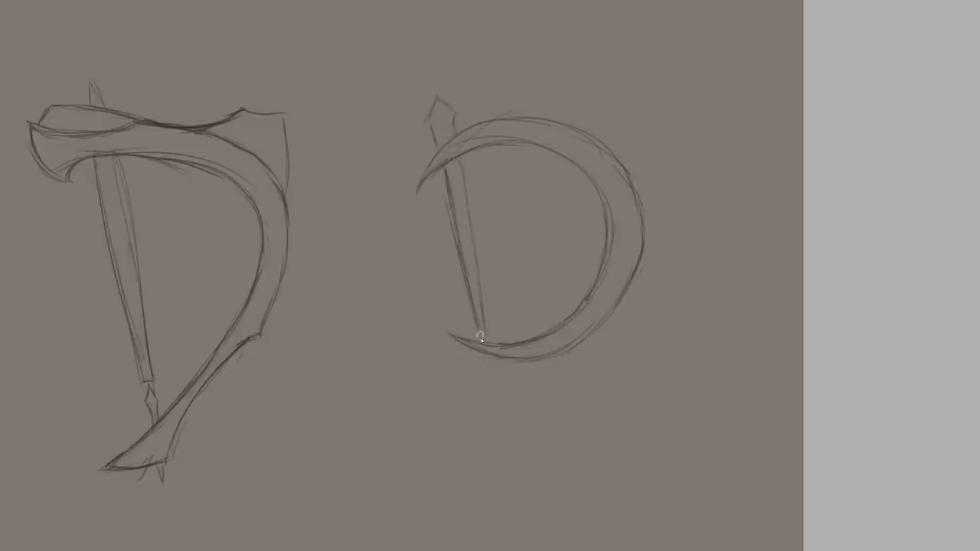
key("ctrl+z")
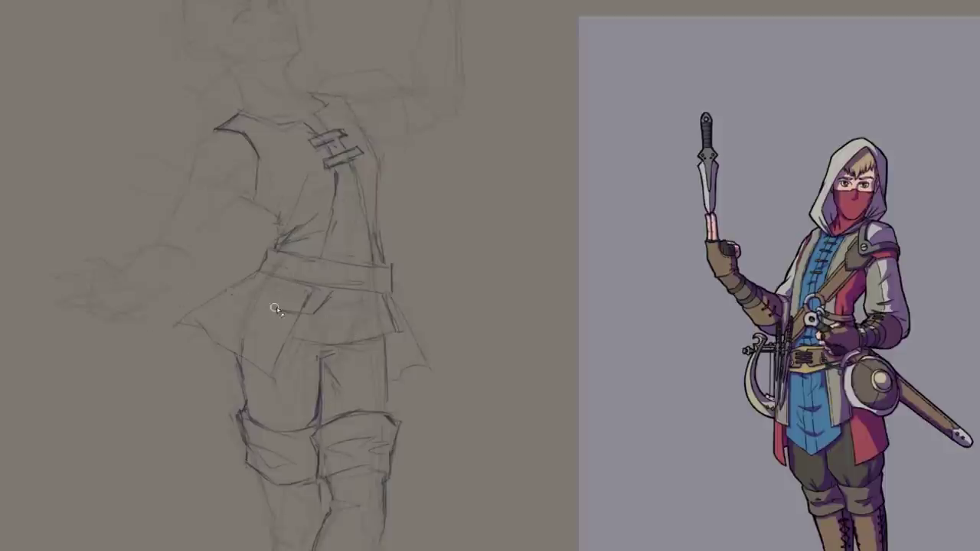
Sketch a wide wrapped belt around the figure's waist with overlapping bands and a laced buckle at the front
left_click_drag(286, 249, 232, 260)
mouse_move(214, 260)
left_mouse_down()
mouse_move(285, 265)
mouse_move(313, 291)
left_mouse_up()
left_click_drag(207, 279, 263, 303)
mouse_move(315, 307)
left_mouse_down()
mouse_move(359, 288)
mouse_move(373, 308)
left_mouse_up()
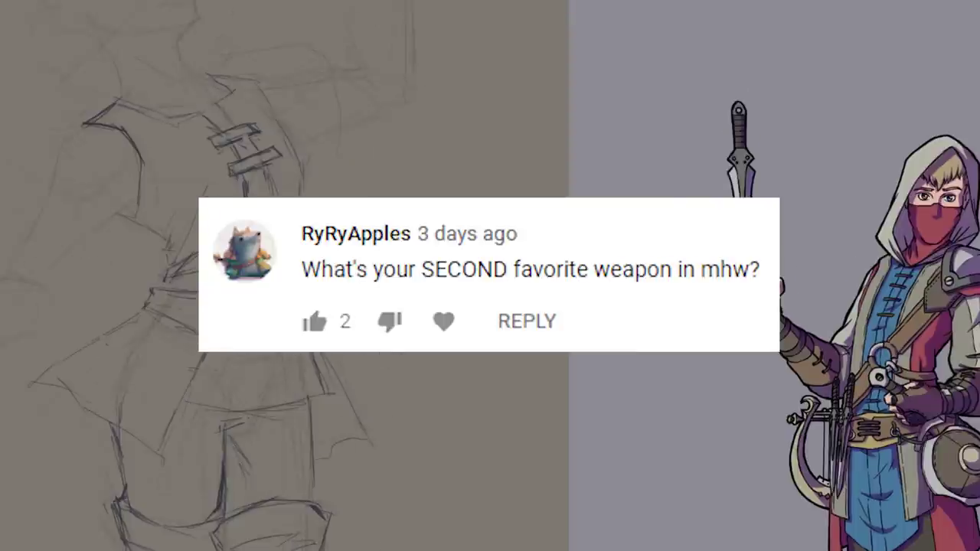
left_click_drag(163, 283, 322, 304)
left_click_drag(210, 350, 320, 349)
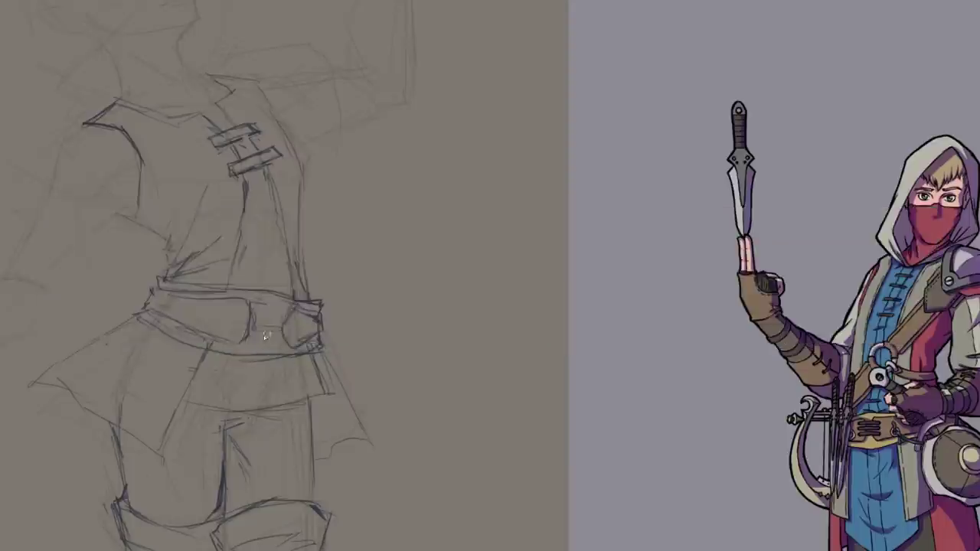
mouse_move(253, 341)
left_mouse_down()
mouse_move(261, 334)
mouse_move(246, 320)
mouse_move(302, 313)
left_mouse_up()
left_click_drag(274, 320, 302, 318)
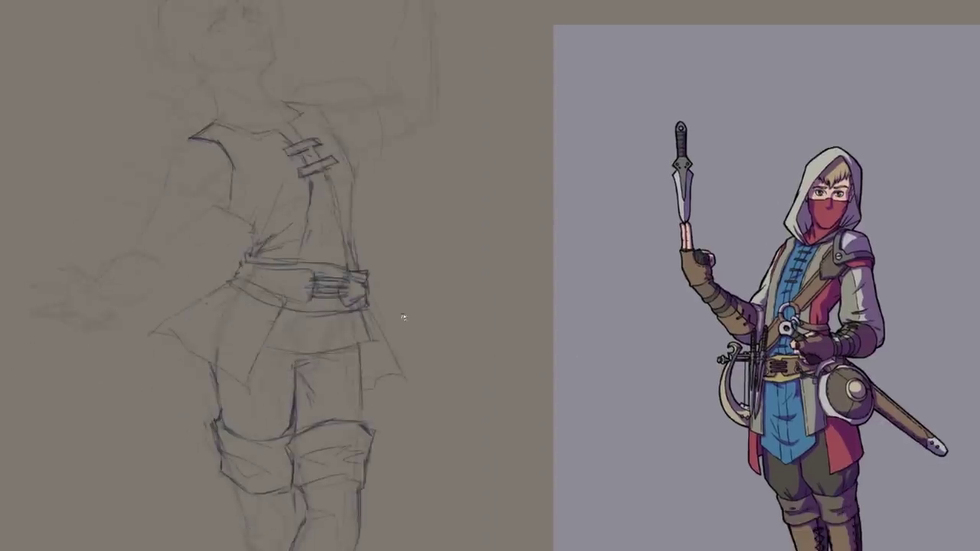
Sketch the tunic flap below the belt and define the coat tails on both sides of the hips
scroll(396, 296, "down", 1)
mouse_move(387, 286)
left_mouse_down()
mouse_move(406, 309)
mouse_move(413, 279)
mouse_move(487, 201)
left_mouse_up()
scroll(429, 268, "up", 1)
scroll(428, 267, "down", 1)
left_click_drag(319, 336, 241, 418)
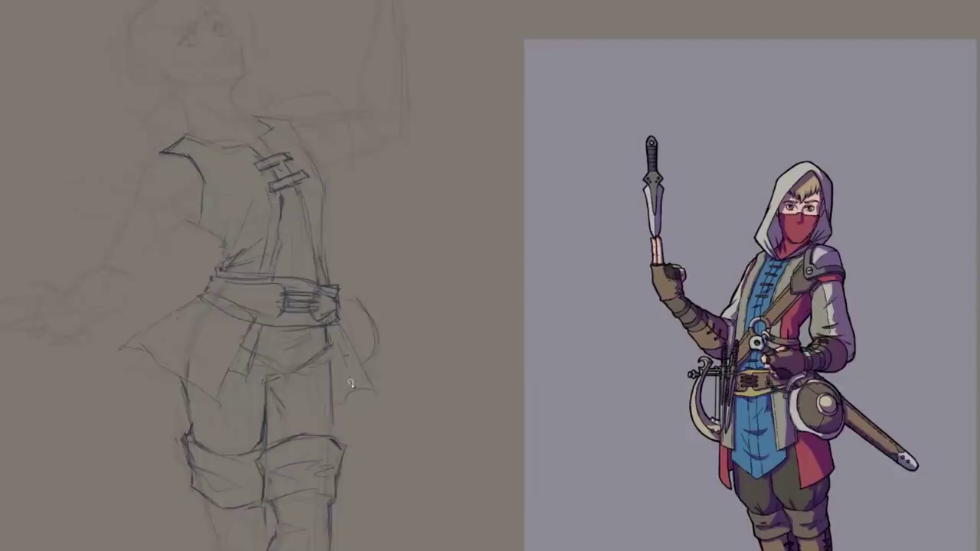
left_click_drag(334, 332, 371, 392)
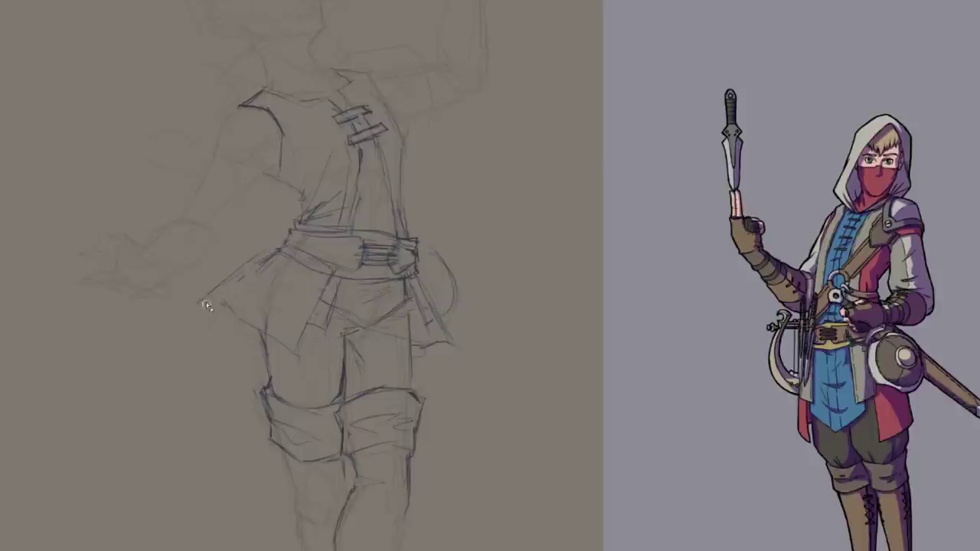
left_click_drag(202, 301, 253, 274)
left_click_drag(234, 306, 266, 332)
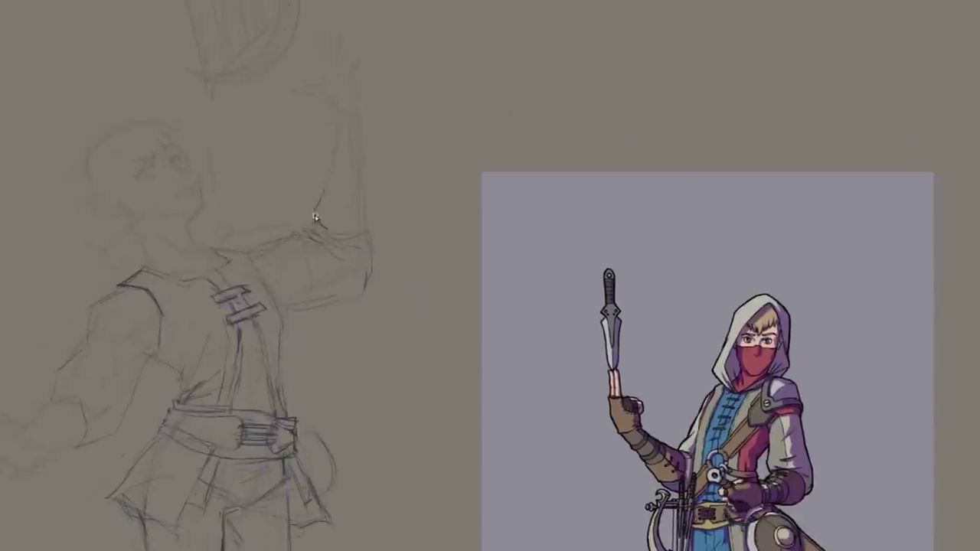
Sketch the inner contour of the raised forearm above the bent elbow, undoing one stray stroke
left_click_drag(318, 202, 321, 181)
mouse_move(328, 185)
left_mouse_down()
mouse_move(367, 187)
mouse_move(370, 227)
mouse_move(333, 162)
mouse_move(346, 160)
mouse_move(357, 213)
mouse_move(330, 200)
mouse_move(341, 245)
mouse_move(359, 231)
mouse_move(334, 242)
mouse_move(332, 260)
left_mouse_up()
key("ctrl+z")
left_click_drag(303, 195, 324, 190)
mouse_move(320, 192)
left_mouse_down()
mouse_move(370, 207)
mouse_move(358, 212)
mouse_move(315, 165)
mouse_move(323, 149)
left_mouse_up()
key("ctrl+plus")
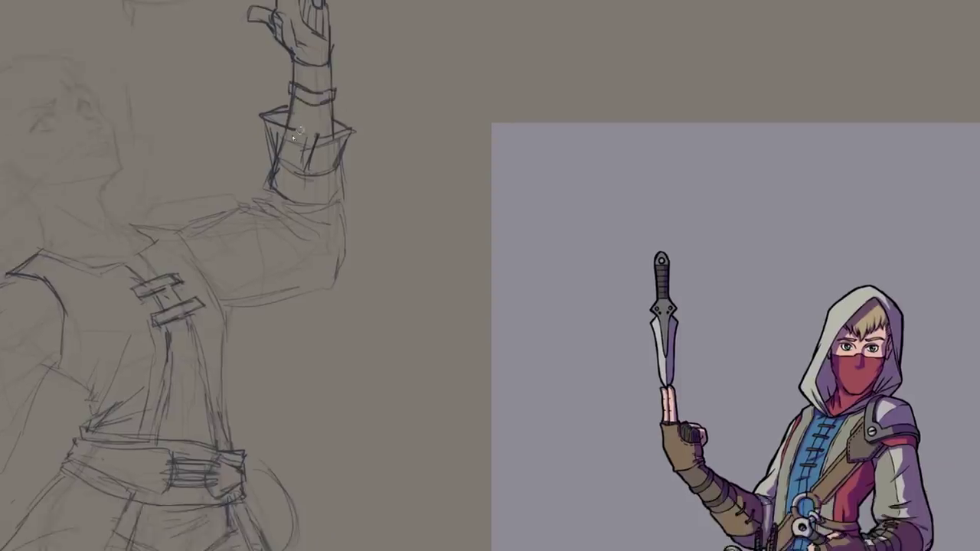
Sketch the flared cuff and its lower bands around the raised forearm
mouse_move(284, 141)
left_mouse_down()
mouse_move(292, 128)
mouse_move(305, 170)
left_mouse_up()
mouse_move(277, 153)
left_mouse_down()
mouse_move(308, 173)
mouse_move(336, 166)
left_mouse_up()
left_click_drag(290, 116, 335, 128)
scroll(344, 203, "down", 1)
mouse_move(344, 203)
left_mouse_down()
mouse_move(393, 121)
mouse_move(393, 197)
left_mouse_up()
scroll(393, 121, "up", 1)
left_click_drag(393, 197, 338, 212)
scroll(447, 179, "down", 1)
scroll(385, 146, "up", 1)
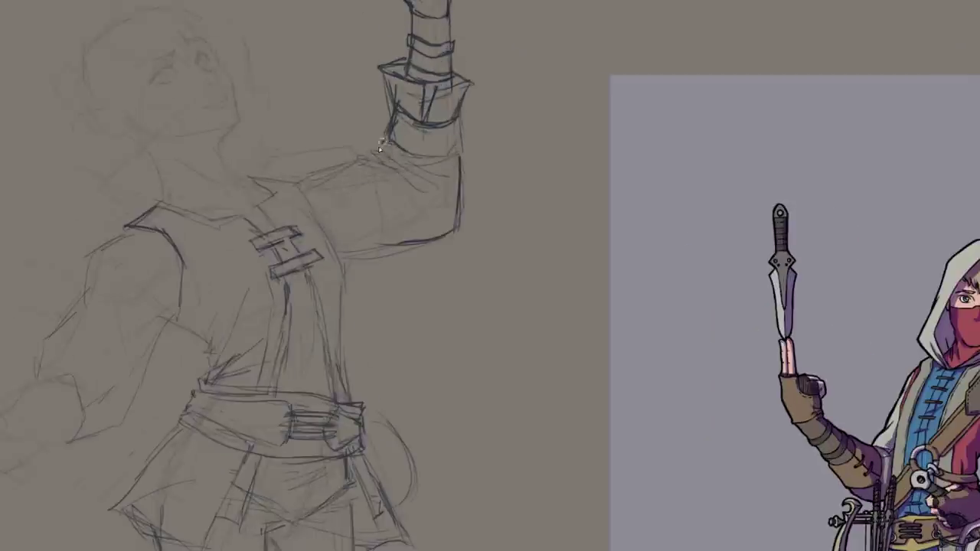
Define the raised arm's sleeve from shoulder to elbow and add cloth folds at the bend
left_click_drag(385, 147, 452, 173)
mouse_move(349, 152)
left_mouse_down()
mouse_move(396, 170)
mouse_move(413, 206)
left_mouse_up()
left_click_drag(367, 159, 294, 182)
mouse_move(357, 229)
left_mouse_down()
mouse_move(427, 216)
mouse_move(417, 214)
left_mouse_up()
mouse_move(421, 222)
left_mouse_down()
mouse_move(439, 200)
mouse_move(398, 225)
left_mouse_up()
mouse_move(438, 200)
left_mouse_down()
mouse_move(392, 244)
mouse_move(446, 225)
left_mouse_up()
left_click_drag(459, 226, 342, 258)
mouse_move(415, 209)
left_mouse_down()
mouse_move(412, 199)
mouse_move(363, 223)
left_mouse_up()
left_click_drag(363, 221, 416, 199)
Sketch the coat's lapels, the long front panel edges and the buckled straps on the chest
scroll(451, 182, "down", 2)
scroll(470, 177, "up", 1)
left_click_drag(424, 158, 429, 268)
left_click_drag(403, 175, 412, 234)
left_click_drag(418, 257, 410, 192)
left_click_drag(348, 304, 329, 359)
left_click_drag(374, 210, 361, 268)
left_click_drag(379, 149, 364, 202)
left_click_drag(402, 124, 381, 152)
left_click_drag(390, 104, 363, 139)
left_click_drag(411, 170, 425, 262)
mouse_move(335, 370)
left_mouse_down()
mouse_move(258, 343)
mouse_move(341, 268)
left_mouse_up()
scroll(383, 179, "down", 2)
scroll(421, 134, "up", 2)
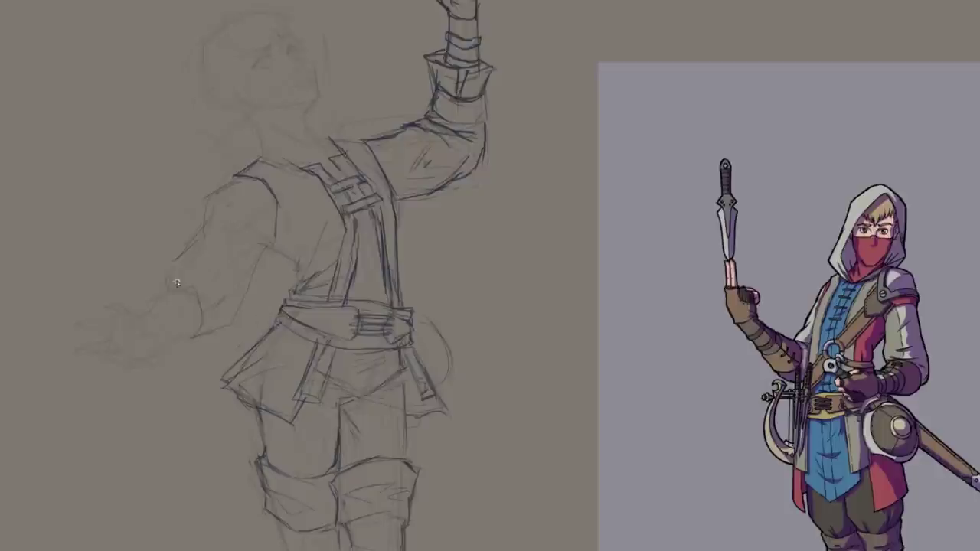
Sketch the sleeve of the lowered, outstretched arm with its folds and rolled cuff near the wrist
left_click_drag(171, 286, 205, 204)
mouse_move(247, 244)
left_mouse_down()
mouse_move(266, 243)
mouse_move(195, 333)
mouse_move(161, 288)
mouse_move(140, 303)
left_mouse_up()
mouse_move(187, 328)
left_mouse_down()
mouse_move(163, 363)
mouse_move(166, 373)
left_mouse_up()
left_click_drag(184, 311, 207, 342)
left_click_drag(197, 280, 157, 298)
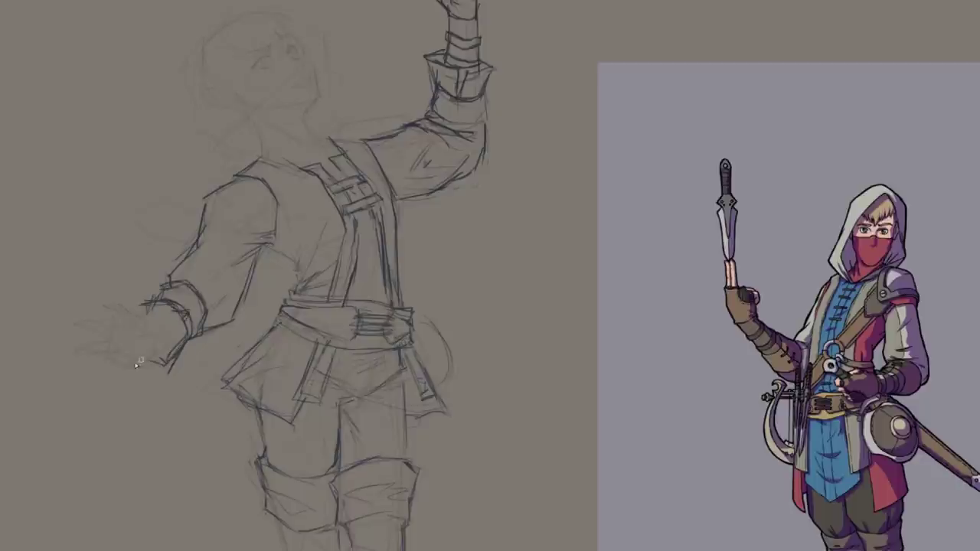
Draw the open hand of the outstretched arm with spread fingers, thumb and palm
left_click_drag(136, 358, 164, 343)
mouse_move(100, 309)
left_mouse_down()
mouse_move(138, 326)
mouse_move(139, 316)
left_mouse_up()
mouse_move(113, 330)
left_mouse_down()
mouse_move(142, 327)
mouse_move(101, 343)
left_mouse_up()
mouse_move(100, 344)
left_mouse_down()
mouse_move(153, 347)
mouse_move(146, 341)
left_mouse_up()
left_click_drag(141, 322, 158, 352)
left_click_drag(160, 328, 167, 354)
scroll(145, 308, "up", 1)
mouse_move(135, 317)
left_mouse_down()
mouse_move(158, 310)
mouse_move(134, 288)
left_mouse_up()
mouse_move(133, 287)
left_mouse_down()
mouse_move(167, 310)
mouse_move(184, 364)
mouse_move(193, 356)
left_mouse_up()
mouse_move(181, 312)
left_mouse_down()
mouse_move(201, 345)
mouse_move(196, 337)
mouse_move(189, 357)
left_mouse_up()
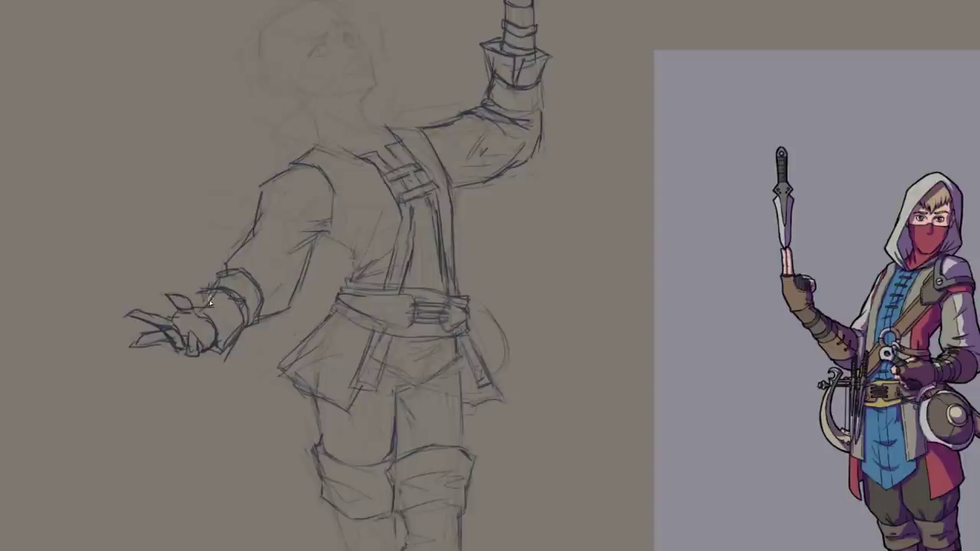
Add the wrapped glove bands around the wrist of the outstretched arm
left_click_drag(216, 343, 234, 327)
mouse_move(210, 290)
left_mouse_down()
mouse_move(192, 292)
mouse_move(191, 309)
mouse_move(219, 338)
mouse_move(230, 336)
left_mouse_up()
scroll(251, 279, "down", 1)
scroll(190, 307, "up", 1)
mouse_move(251, 279)
left_mouse_down()
mouse_move(190, 306)
mouse_move(314, 253)
left_mouse_up()
left_click_drag(289, 286, 329, 315)
scroll(425, 205, "down", 1)
mouse_move(425, 205)
left_mouse_down()
mouse_move(298, 256)
mouse_move(287, 193)
mouse_move(316, 189)
left_mouse_up()
scroll(334, 193, "up", 1)
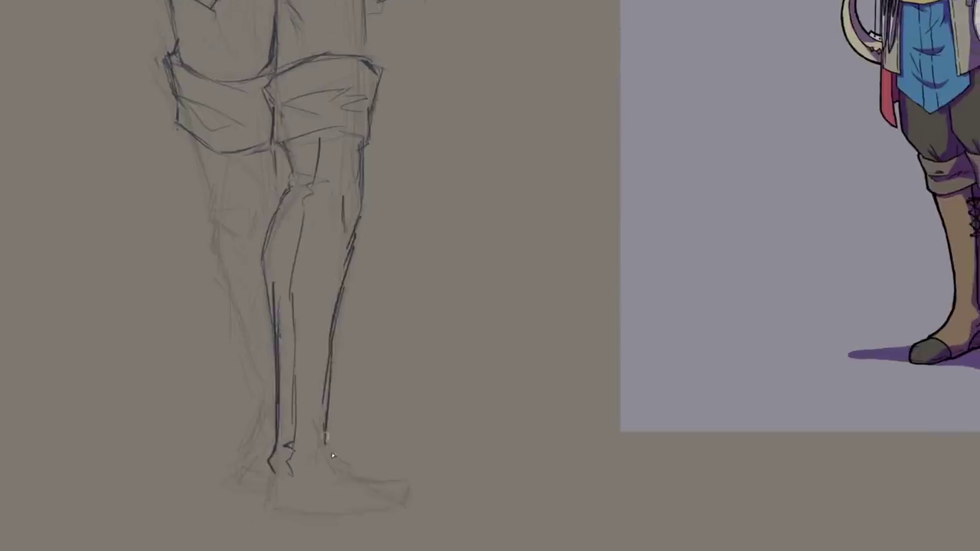
Outline the heel, sole and instep of the front boot at the end of the standing leg
left_click_drag(291, 520, 262, 487)
left_click_drag(265, 485, 364, 483)
mouse_move(319, 442)
left_mouse_down()
mouse_move(370, 450)
mouse_move(367, 483)
left_mouse_up()
scroll(359, 399, "down", 3)
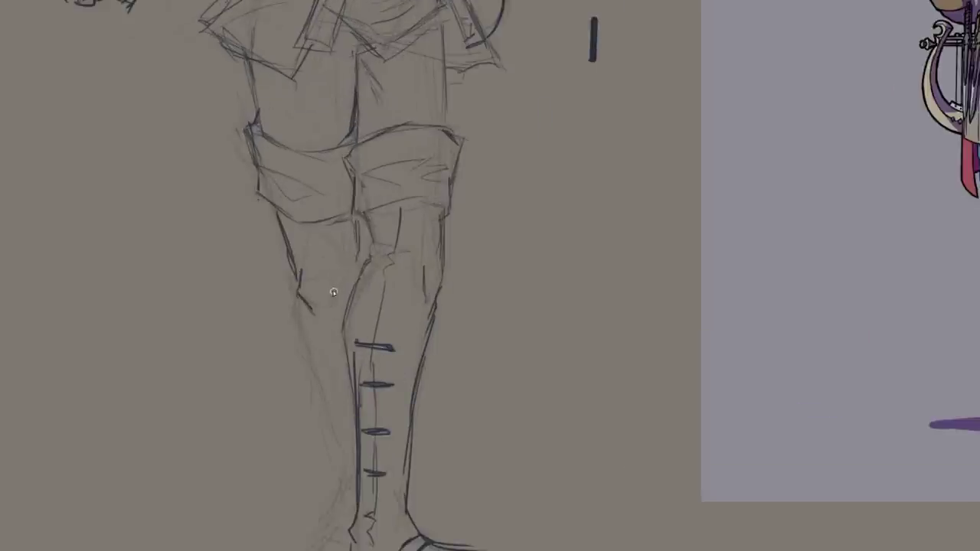
Sketch the rear leg's boot contour and creases from below the knee cuff down to the ankle
left_click_drag(299, 308, 329, 406)
left_click_drag(338, 220, 346, 266)
left_click_drag(350, 359, 360, 270)
mouse_move(329, 304)
left_mouse_down()
mouse_move(344, 379)
mouse_move(339, 476)
left_mouse_up()
scroll(343, 473, "down", 3)
scroll(346, 472, "up", 3)
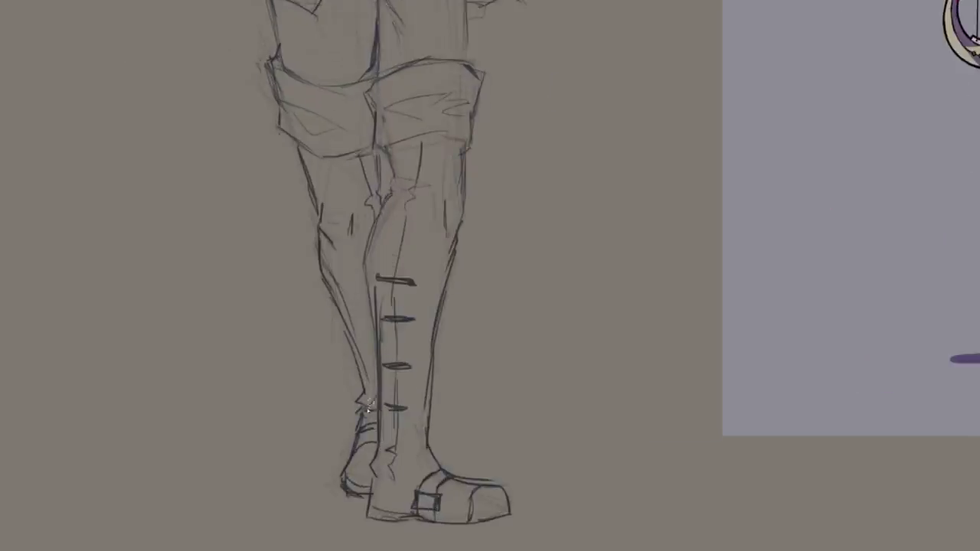
Add vertical fold lines to the trousers on both thighs between the coat hem and knee cuffs
scroll(367, 408, "down", 2)
left_click_drag(414, 120, 409, 338)
left_click_drag(358, 304, 356, 355)
left_click_drag(316, 328, 323, 369)
left_click_drag(327, 322, 332, 346)
scroll(470, 248, "up", 2)
left_click_drag(470, 249, 451, 311)
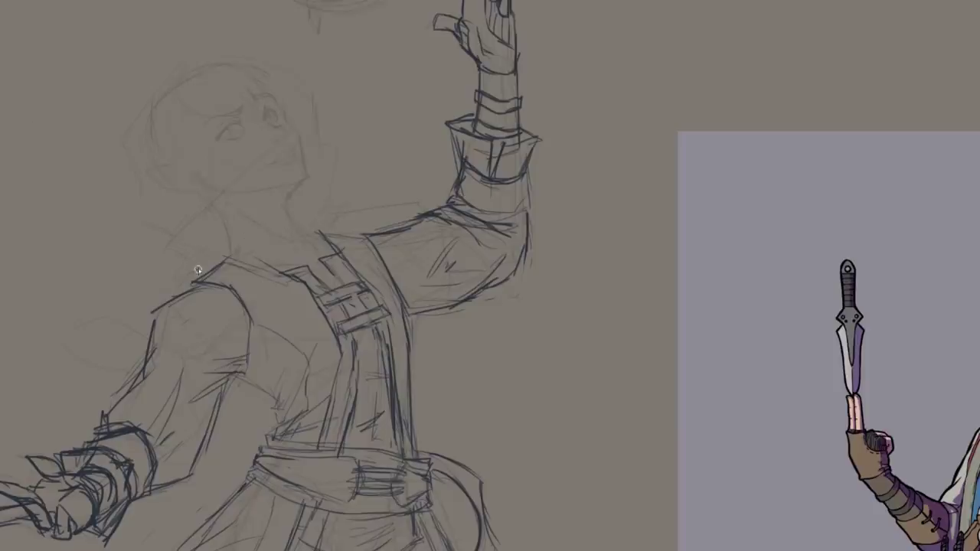
Outline a tall pointed collar around the lower face and a short cape over the raised arm's shoulder
left_click_drag(160, 248, 336, 145)
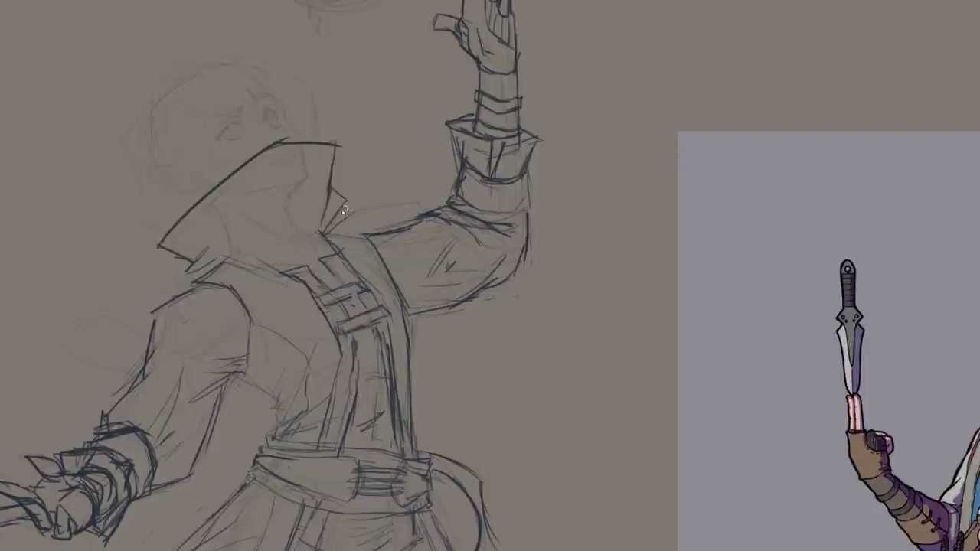
scroll(435, 203, "down", 1)
left_click_drag(433, 205, 441, 289)
scroll(442, 282, "up", 1)
mouse_move(381, 184)
left_mouse_down()
mouse_move(338, 184)
mouse_move(330, 254)
left_mouse_up()
left_click_drag(357, 188, 336, 231)
left_click_drag(439, 275, 438, 314)
left_click_drag(437, 310, 375, 282)
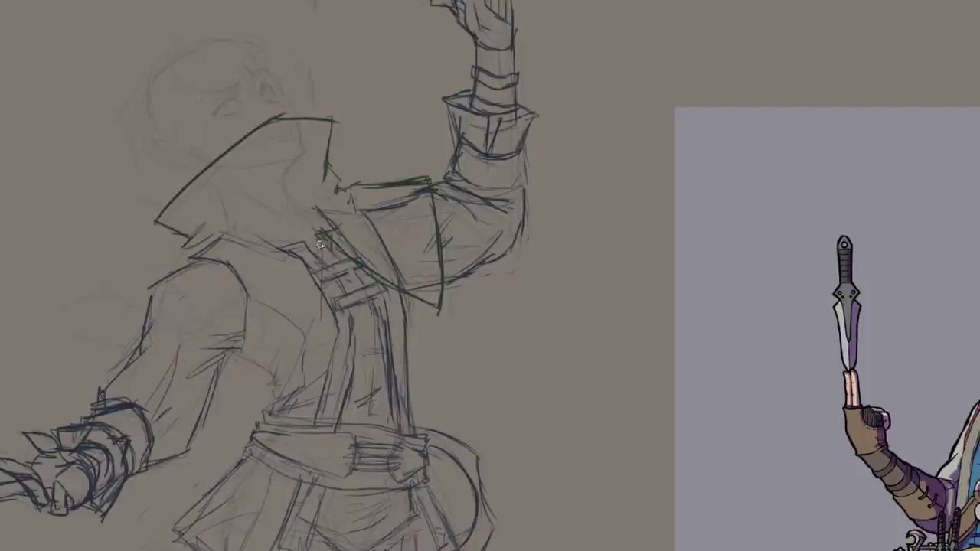
Draw the cape's front edge down the chest and its flared hem over the outstretched arm's shoulder
left_click_drag(322, 236, 317, 372)
mouse_move(317, 371)
left_mouse_down()
mouse_move(203, 322)
mouse_move(176, 292)
left_mouse_up()
mouse_move(143, 300)
left_mouse_down()
mouse_move(124, 288)
mouse_move(186, 257)
left_mouse_up()
left_click_drag(226, 312, 177, 294)
left_click_drag(188, 258, 146, 266)
mouse_move(205, 321)
left_mouse_down()
mouse_move(162, 325)
mouse_move(69, 304)
left_mouse_up()
left_click_drag(56, 313, 122, 354)
left_click_drag(71, 298, 209, 239)
scroll(212, 348, "down", 3)
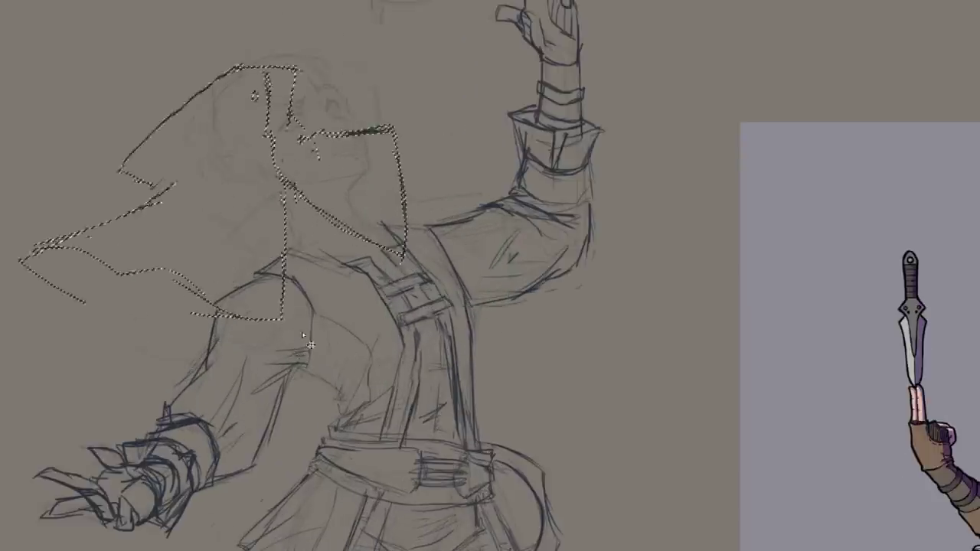
Try to move the selected collar and cape lines, and clear the selection
left_click_drag(207, 164, 130, 98)
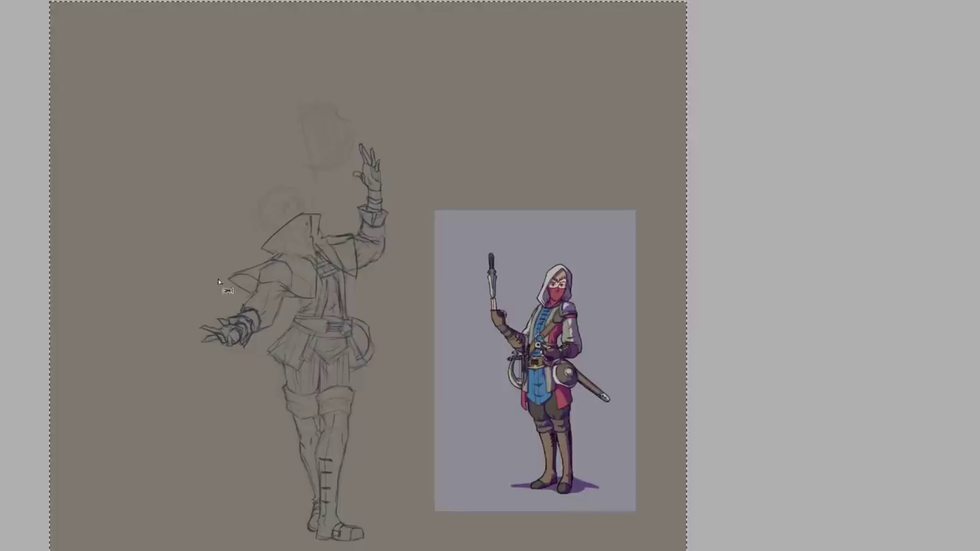
key("ctrl+d")
scroll(219, 281, "up", 4)
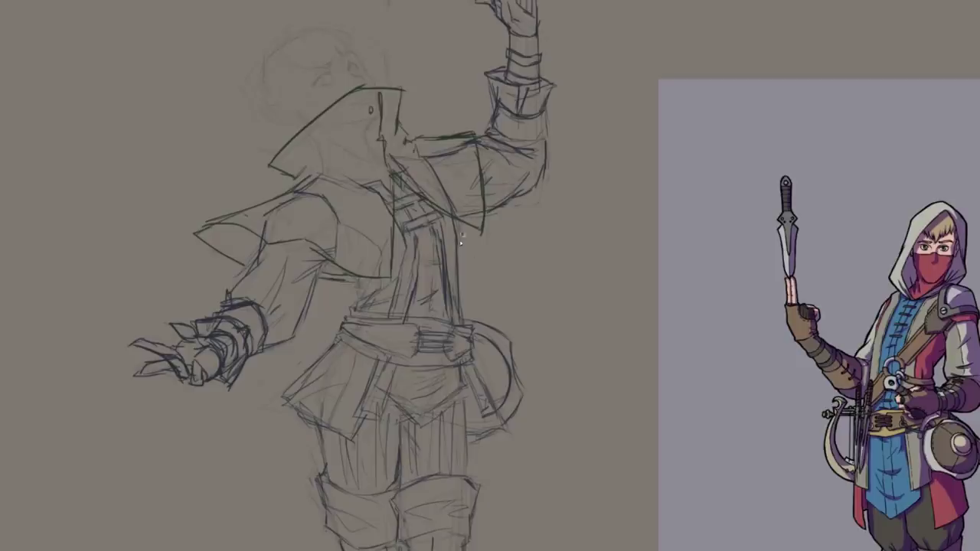
Sketch the hood's outline around the head above the tall collar
scroll(472, 227, "down", 2)
scroll(276, 216, "up", 3)
scroll(276, 216, "up", 1)
left_click_drag(254, 252, 292, 313)
left_click_drag(216, 285, 205, 271)
left_click_drag(205, 268, 262, 187)
left_click_drag(261, 273, 275, 182)
mouse_move(269, 180)
left_mouse_down()
mouse_move(382, 215)
mouse_move(399, 256)
left_mouse_up()
Draw clean line art for a diagonal strap running from the chest buckles across the torso to the belt
scroll(411, 221, "down", 3)
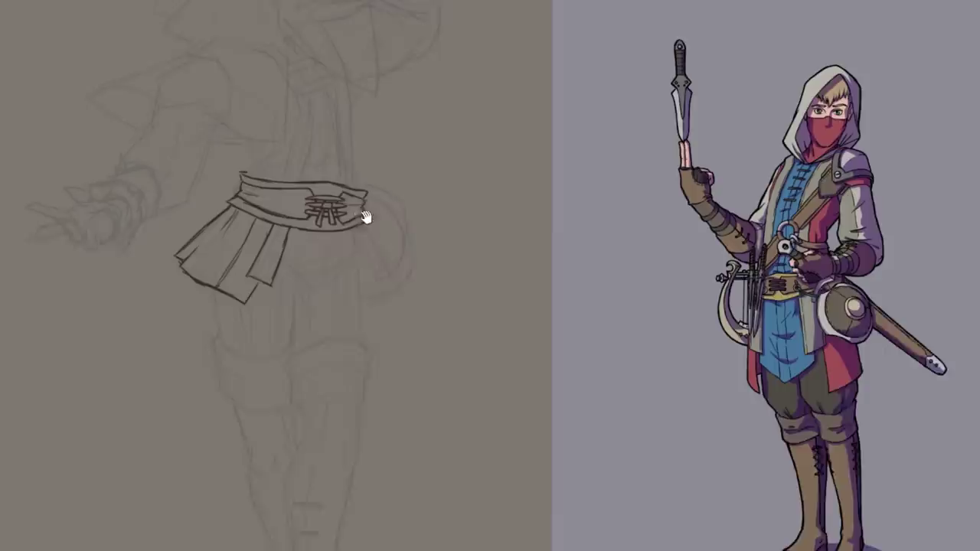
scroll(302, 201, "down", 3)
scroll(270, 253, "up", 4)
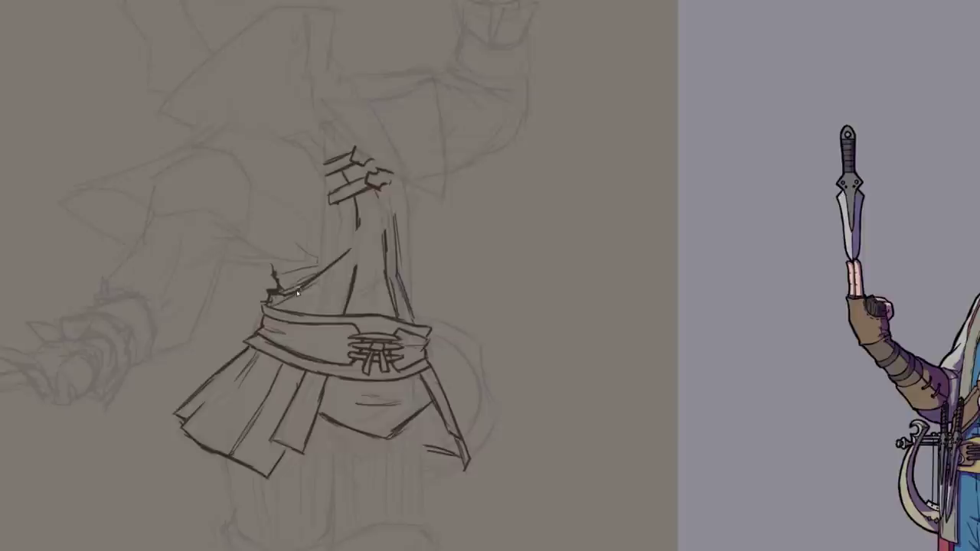
left_click_drag(321, 279, 390, 176)
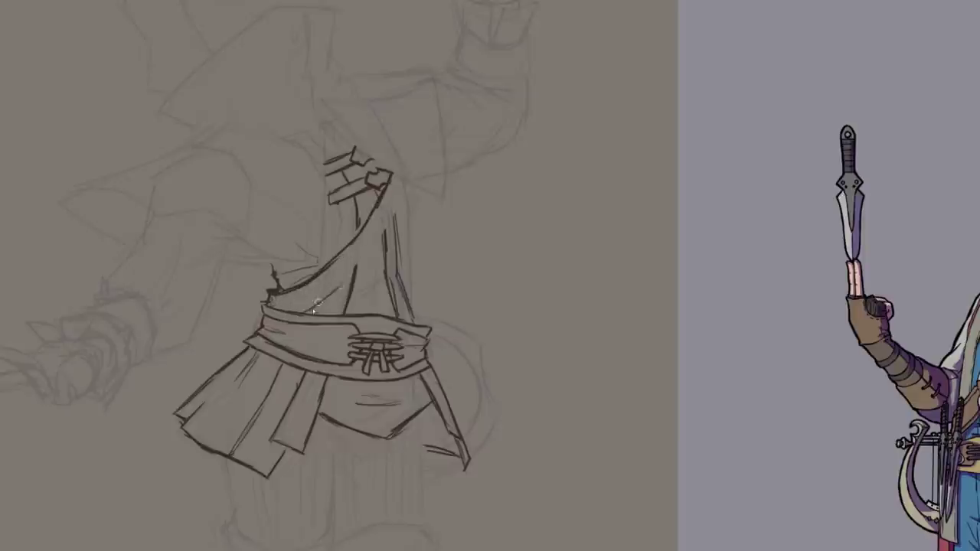
left_click_drag(307, 314, 411, 184)
scroll(411, 181, "down", 2)
scroll(428, 155, "up", 2)
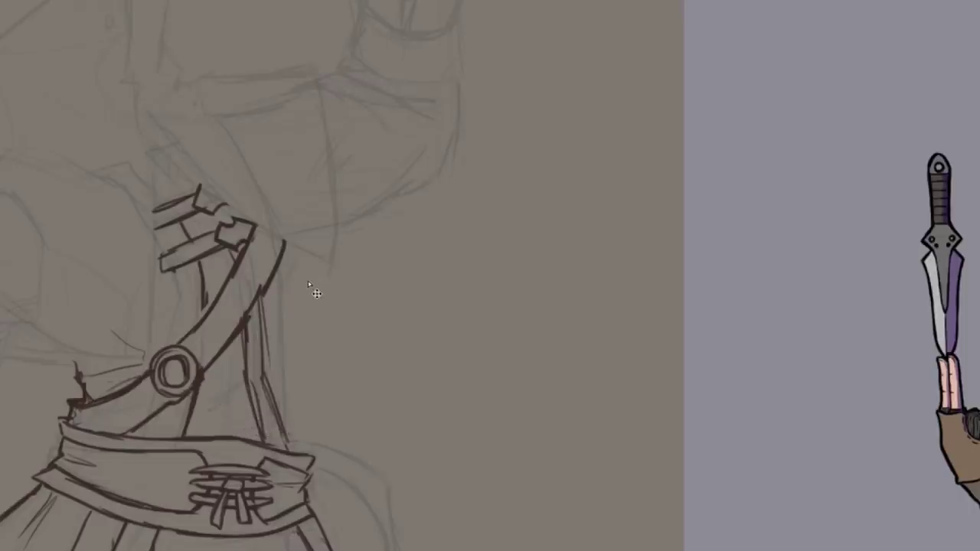
Undo the diagonal chest strap and its round ring
scroll(308, 268, "down", 3)
scroll(303, 253, "up", 2)
key("ctrl+z")
key("ctrl+z")
key("ctrl+z")
key("ctrl+z")
key("ctrl+z")
key("ctrl+z")
key("ctrl+z")
key("ctrl+z")
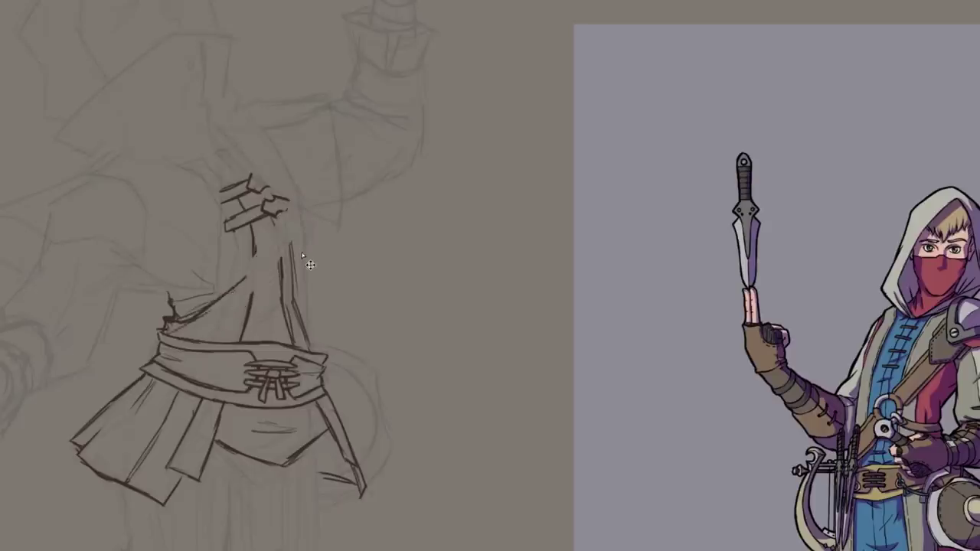
key("ctrl+z")
key("ctrl+z")
key("ctrl+z")
scroll(313, 254, "down", 3)
scroll(300, 266, "up", 3)
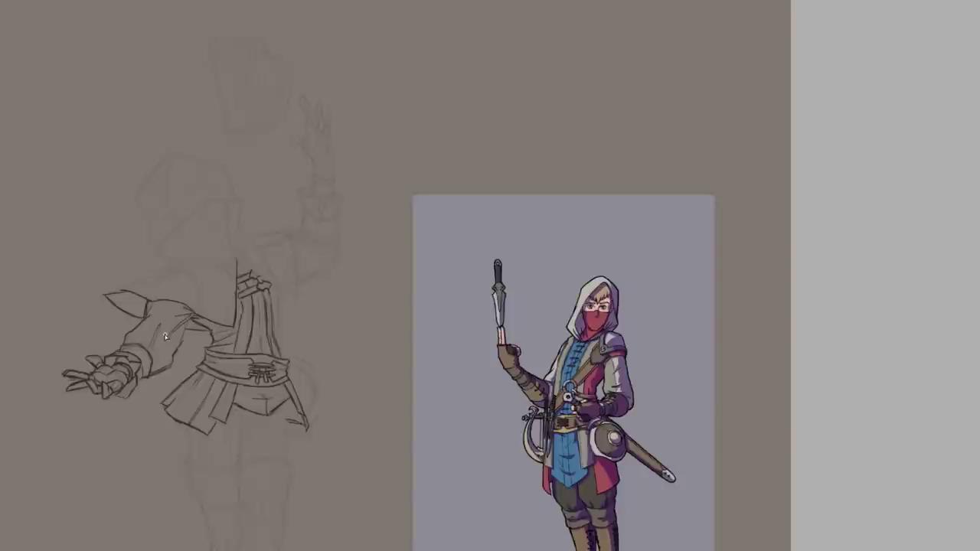
Transform the outstretched arm's line art, shifting it slightly outward and down from the body
left_click_drag(160, 335, 301, 366)
scroll(301, 366, "up", 2)
left_click_drag(281, 285, 280, 283)
key("ctrl+t")
left_click_drag(198, 365, 165, 386)
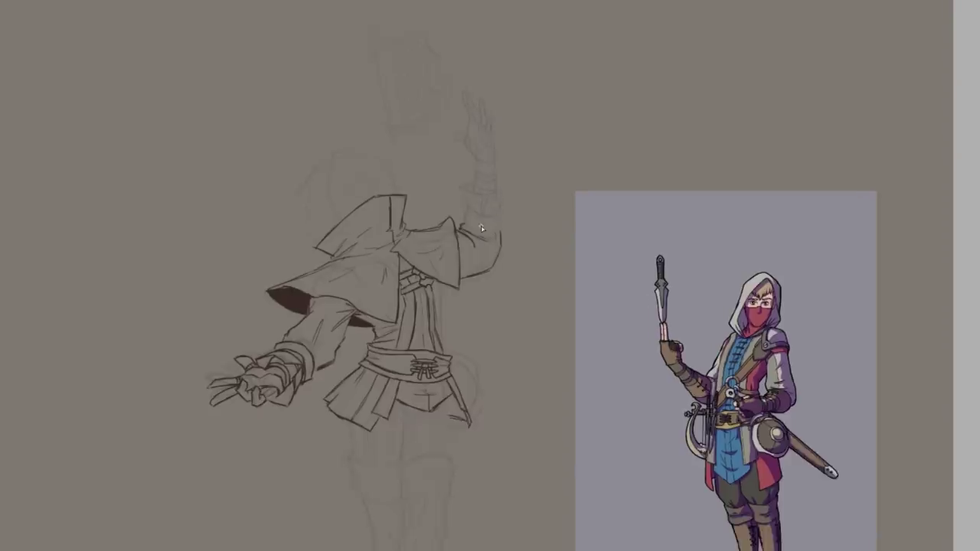
scroll(483, 225, "up", 2)
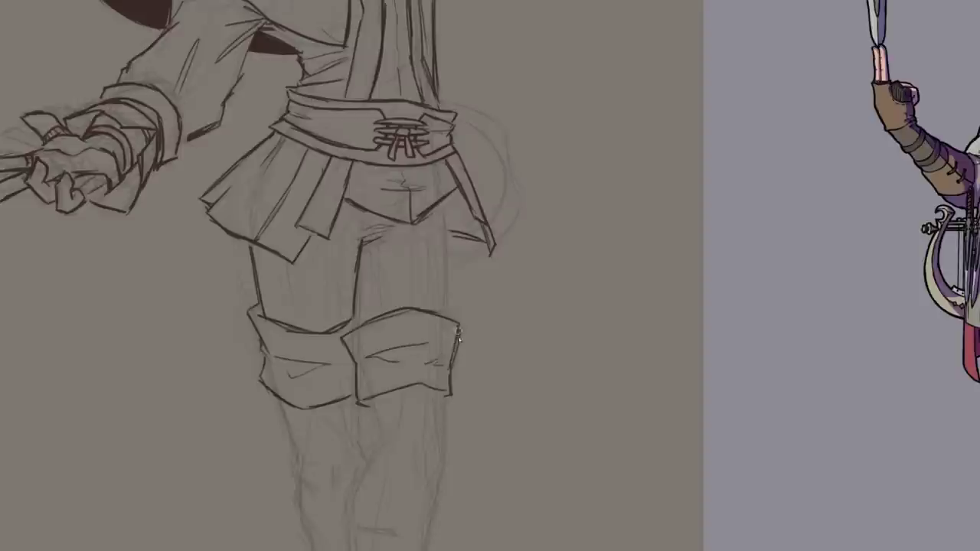
Draw the line art of the folded boot cuffs around the character's knees
scroll(383, 260, "up", 2)
left_click_drag(358, 329, 352, 372)
left_click_drag(488, 362, 492, 246)
left_click_drag(492, 316, 492, 183)
left_click_drag(494, 229, 531, 236)
left_click(512, 214)
scroll(520, 222, "down", 3)
left_click_drag(531, 170, 528, 321)
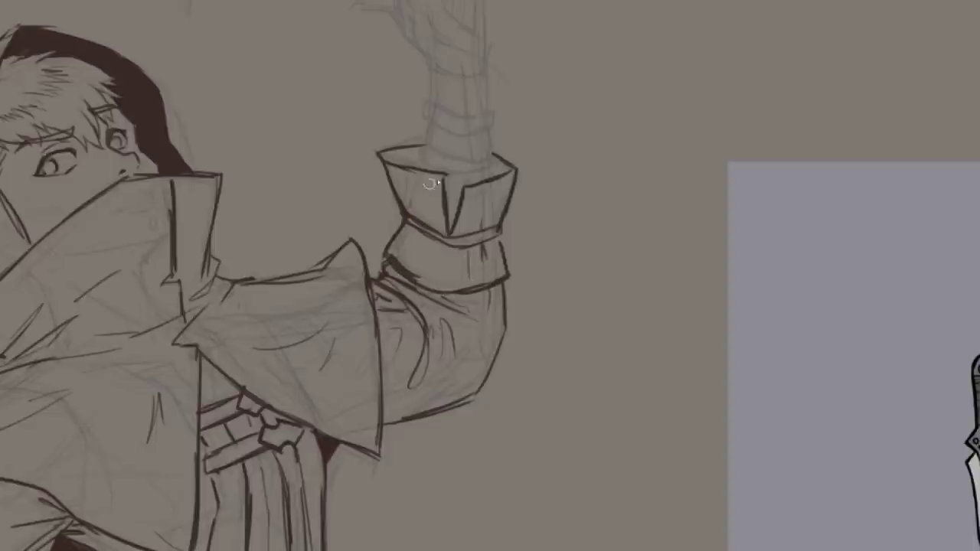
Line the wrapped bands on the raised forearm and fill the sleeve cuff's inner opening with dark brown
left_click_drag(452, 174, 441, 278)
mouse_move(416, 237)
left_mouse_down()
mouse_move(406, 271)
mouse_move(482, 237)
left_mouse_up()
left_click_drag(414, 219, 413, 239)
left_click_drag(368, 254, 410, 266)
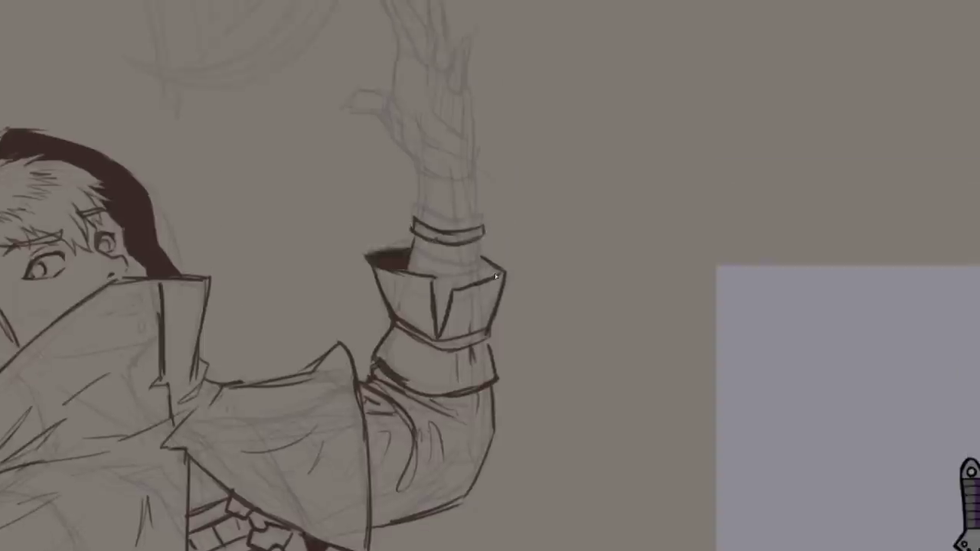
left_click_drag(470, 266, 452, 279)
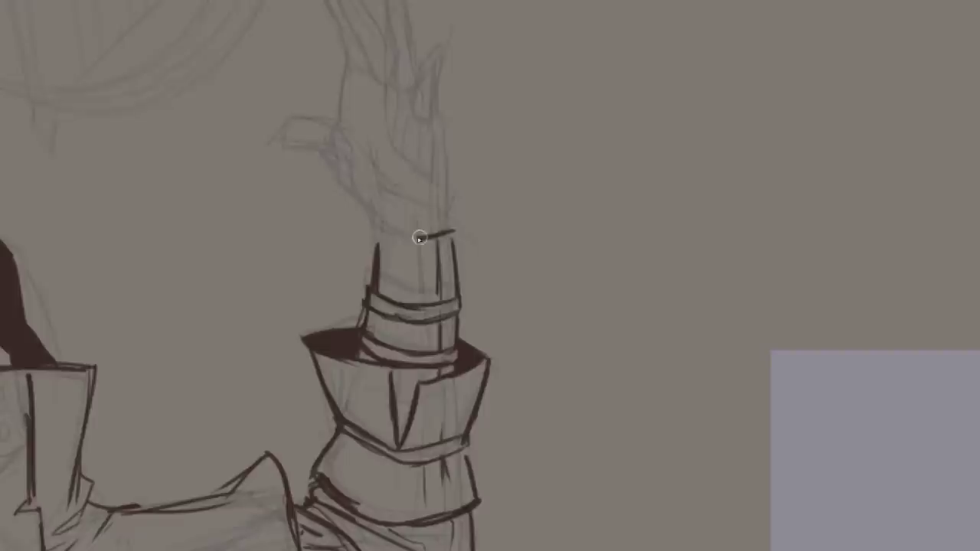
left_click_drag(405, 101, 355, 76)
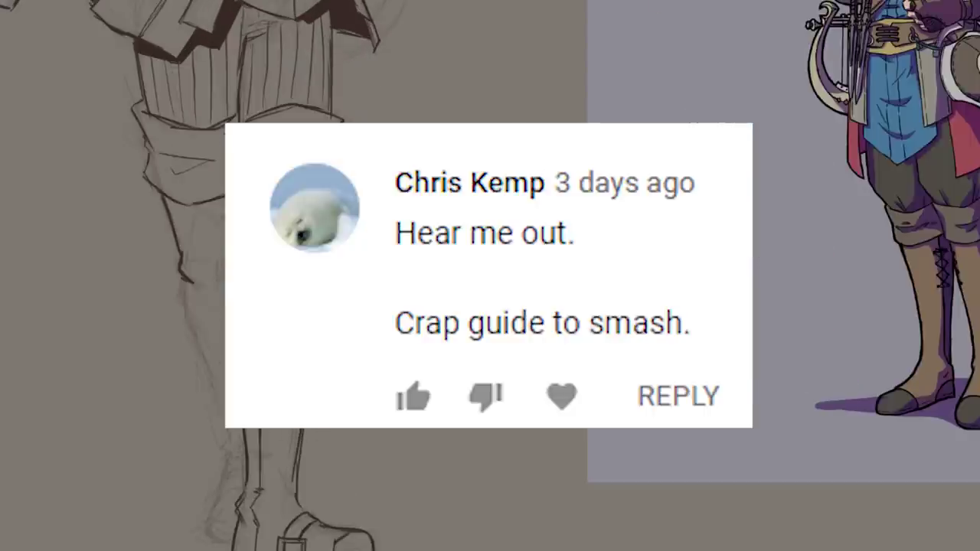
Draw clean line art for the tall boots below the knee cuffs
left_click_drag(290, 187, 285, 230)
scroll(265, 320, "up", 1)
left_click_drag(236, 328, 276, 333)
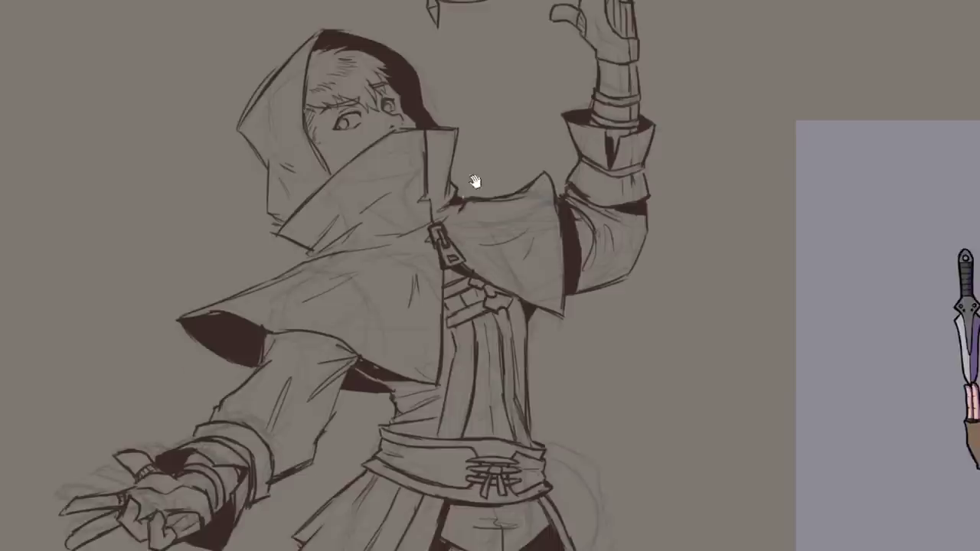
Fill dark shadows into the sleeve folds at the raised arm's elbow, beside the cape's edge
scroll(476, 223, "up", 4)
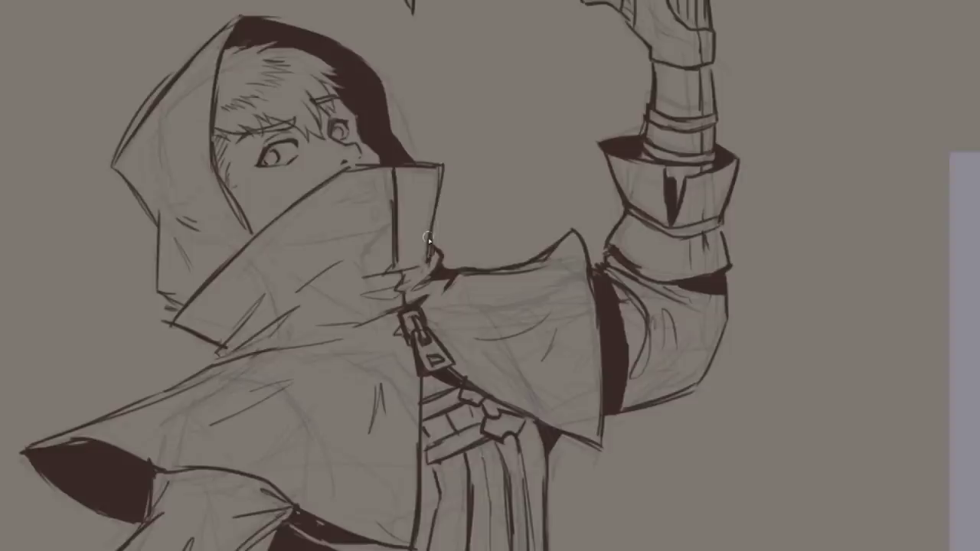
scroll(430, 212, "down", 5)
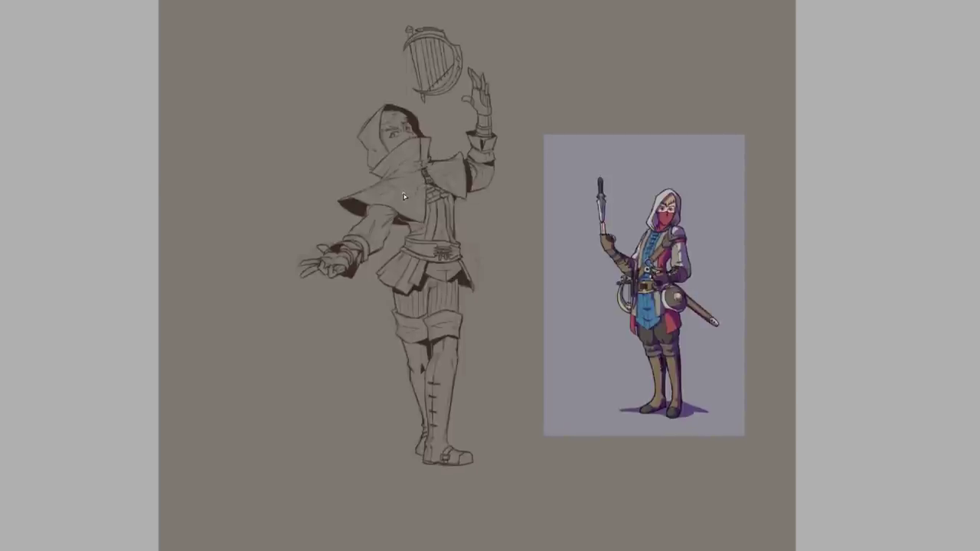
scroll(402, 193, "up", 5)
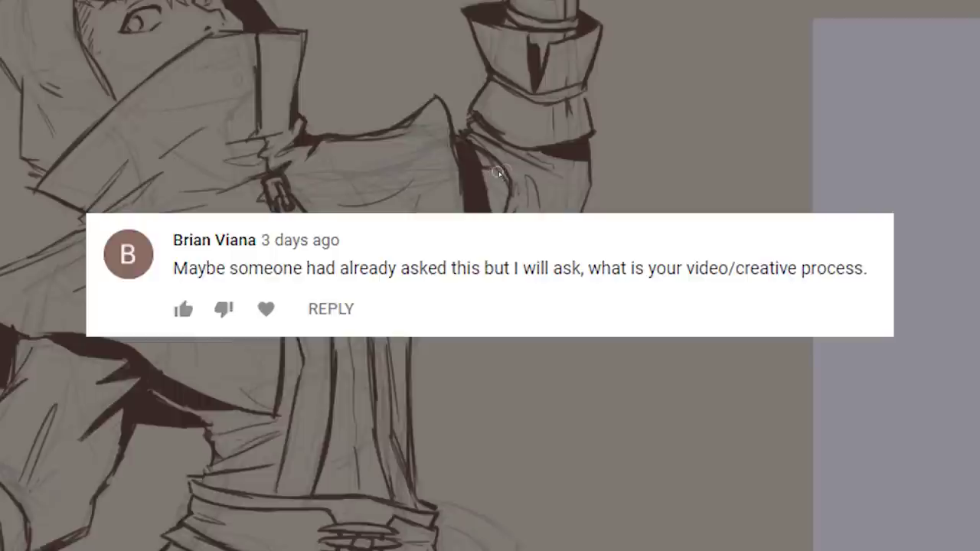
left_click_drag(501, 175, 510, 185)
left_click_drag(498, 150, 490, 143)
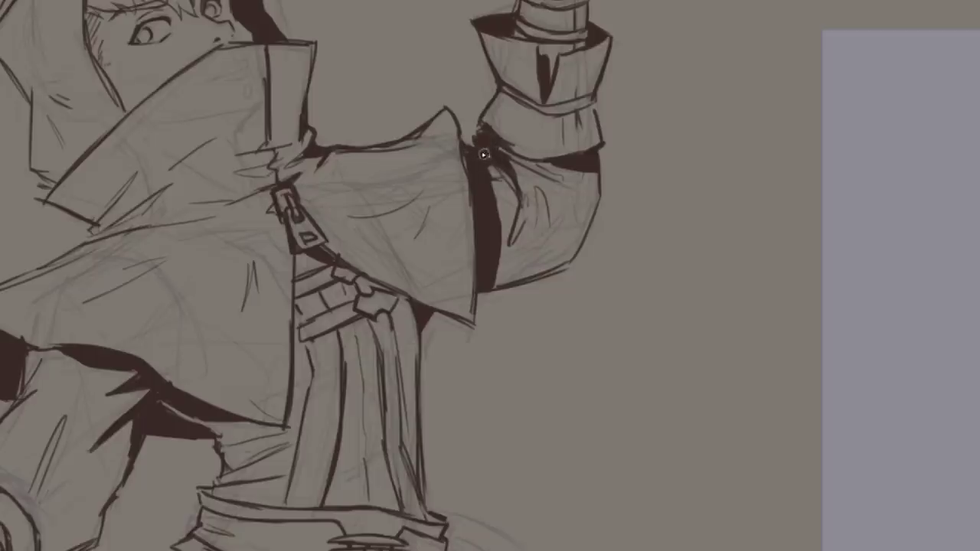
scroll(553, 182, "down", 4)
scroll(528, 234, "up", 1)
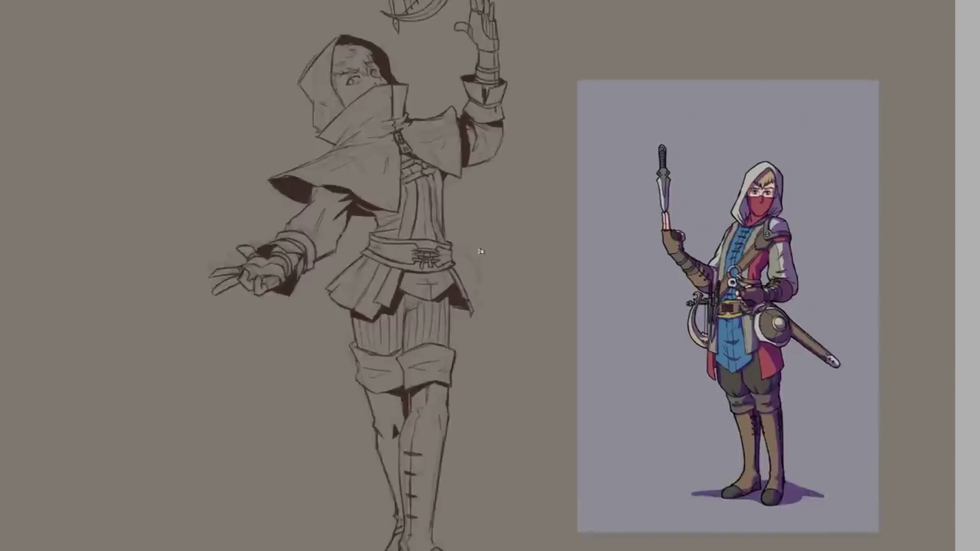
Sketch the two long edges of a sword blade in the empty space between the figure and the reference
left_click_drag(486, 236, 475, 275)
left_click_drag(531, 235, 407, 262)
left_click_drag(431, 89, 337, 251)
scroll(337, 251, "down", 1)
scroll(333, 235, "up", 4)
scroll(352, 352, "down", 4)
scroll(339, 398, "up", 4)
left_click_drag(336, 413, 382, 75)
left_click_drag(317, 274, 326, 415)
left_click_drag(313, 264, 322, 388)
left_click_drag(616, 326, 753, 325)
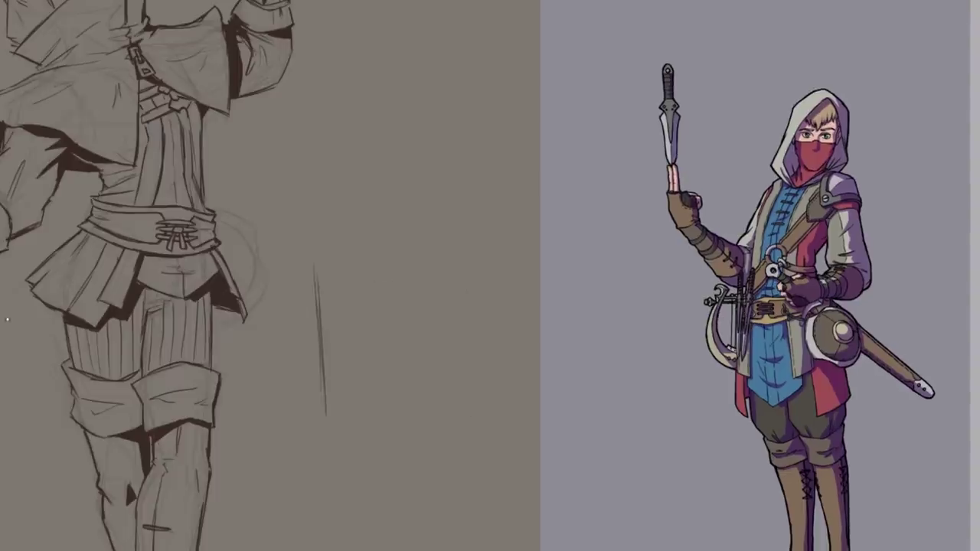
mouse_move(310, 210)
left_mouse_down()
mouse_move(318, 326)
mouse_move(318, 306)
left_mouse_up()
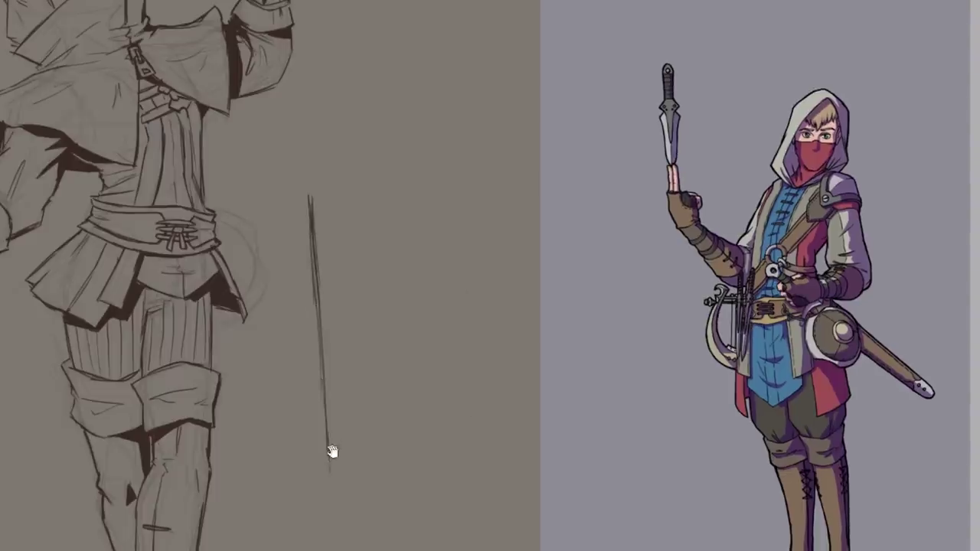
scroll(336, 450, "down", 3)
mouse_move(330, 387)
left_mouse_down()
mouse_move(334, 441)
mouse_move(355, 349)
mouse_move(357, 195)
left_mouse_up()
scroll(358, 226, "down", 3)
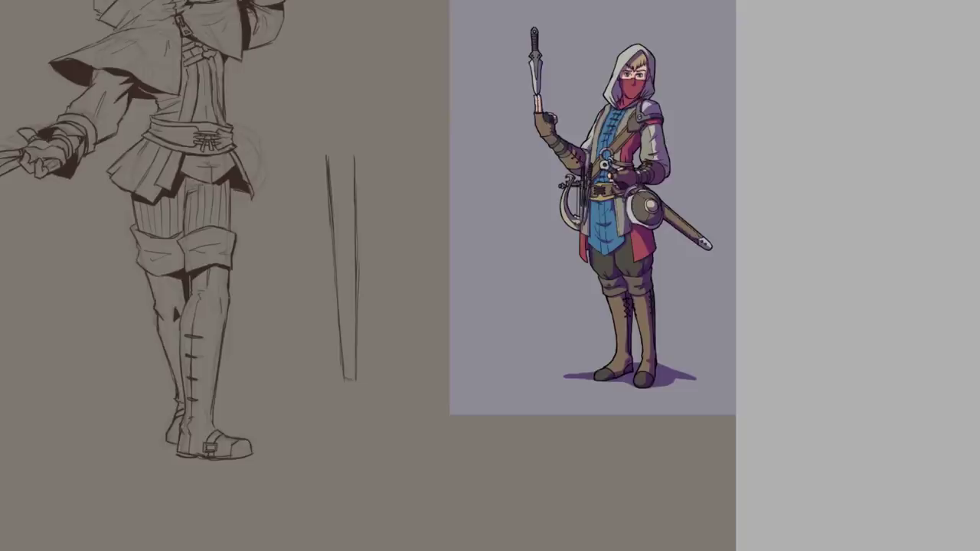
Transform the blade sketch to tilt it slightly and sketch its lower tip
key("ctrl+t")
left_click_drag(406, 127, 414, 130)
key("Return")
scroll(374, 235, "up", 4)
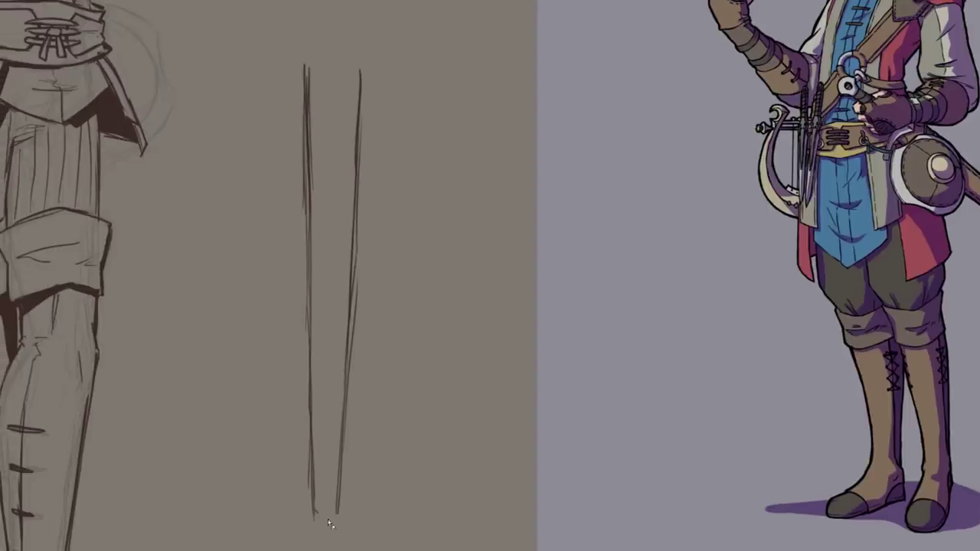
mouse_move(316, 506)
left_mouse_down()
mouse_move(337, 536)
mouse_move(321, 526)
left_mouse_up()
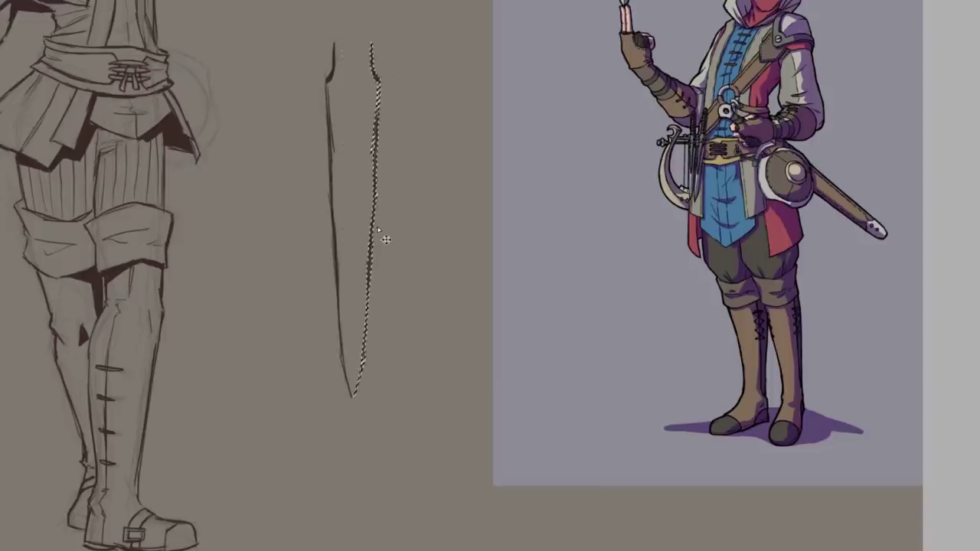
Undo the second blade edge and transform the remaining edge so it stands more upright
scroll(407, 226, "down", 1)
scroll(377, 246, "up", 1)
key("ctrl+z")
key("ctrl+z")
key("ctrl+t")
left_click_drag(363, 65, 372, 65)
key("Return")
key("ctrl+t")
key("Return")
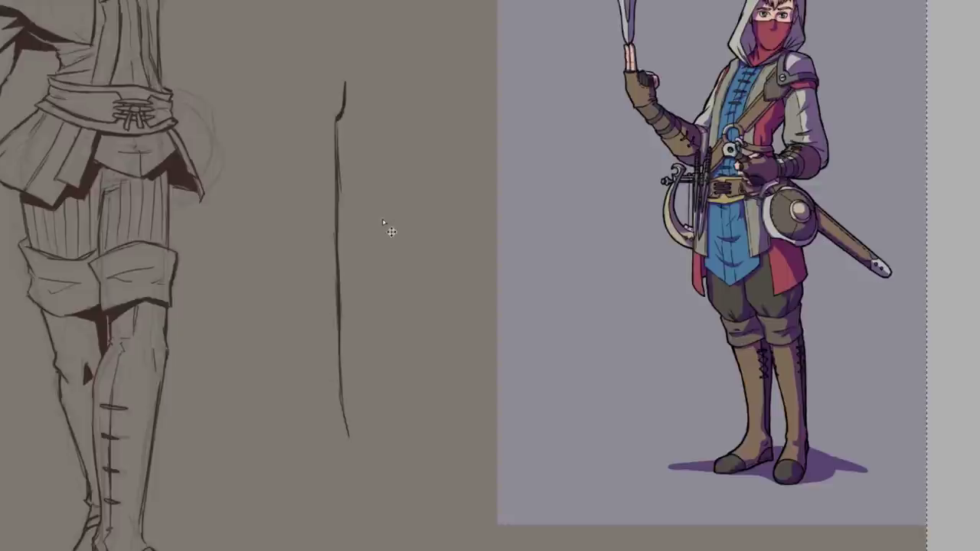
Duplicate the blade edge, flip it horizontally and align it as the blade's opposite side
left_click_drag(389, 226, 430, 224)
key("ctrl+shift+h")
left_click_drag(390, 265, 363, 267)
scroll(371, 271, "up", 1)
scroll(351, 239, "up", 1)
Sketch an S-curved, swan-shaped handguard above the blade's shoulders
mouse_move(350, 46)
left_mouse_down()
mouse_move(351, 239)
mouse_move(286, 231)
mouse_move(280, 156)
left_mouse_up()
left_click_drag(341, 136, 334, 251)
scroll(334, 251, "down", 2)
scroll(307, 287, "up", 1)
left_click_drag(285, 300, 316, 230)
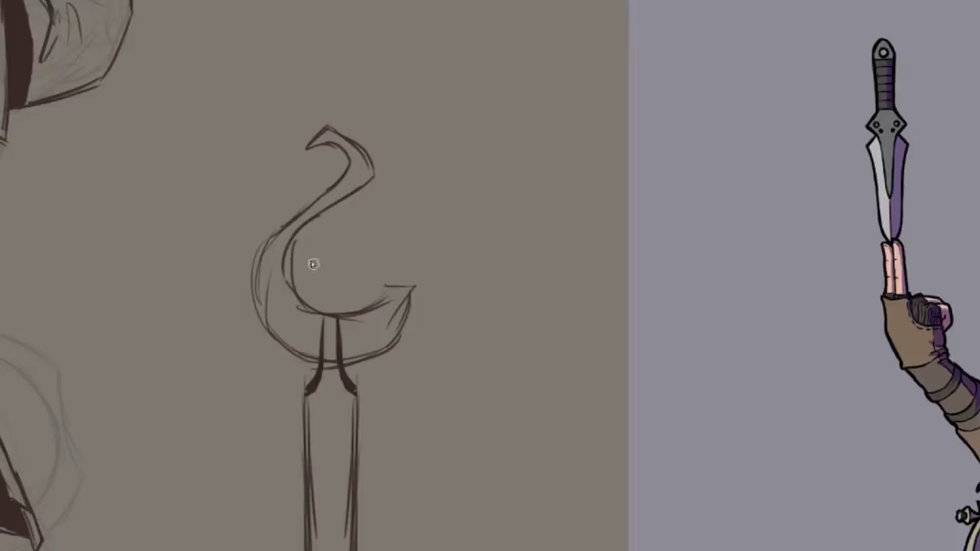
Sketch feather lines inside the swan-shaped guard and a straight grip rising to its curved head
mouse_move(312, 278)
left_mouse_down()
mouse_move(360, 288)
mouse_move(294, 290)
left_mouse_up()
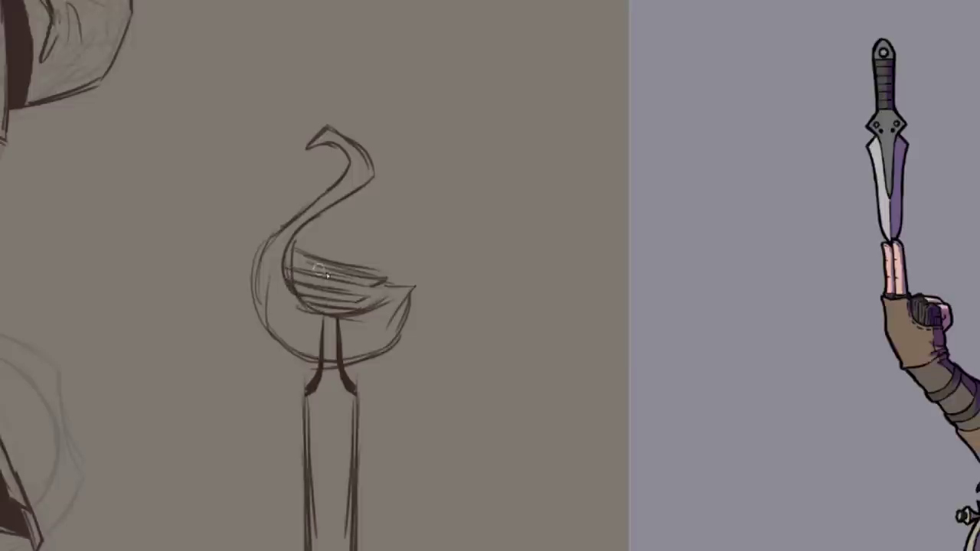
mouse_move(366, 308)
left_mouse_down()
mouse_move(395, 283)
mouse_move(429, 289)
left_mouse_up()
left_click_drag(427, 290, 402, 326)
mouse_move(323, 288)
left_mouse_down()
mouse_move(320, 156)
mouse_move(337, 313)
mouse_move(322, 150)
mouse_move(338, 239)
left_mouse_up()
left_click_drag(356, 196, 315, 202)
scroll(345, 199, "down", 3)
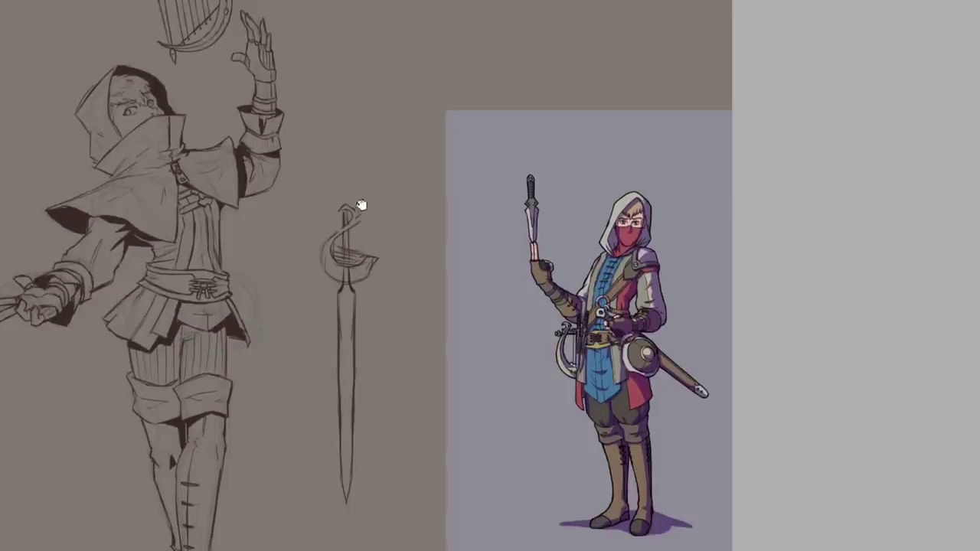
Strengthen the sword grip's straight sides and refine the guard's tail outline
scroll(352, 281, "up", 3)
left_click_drag(350, 296, 317, 302)
left_click_drag(347, 297, 360, 278)
scroll(375, 243, "down", 3)
mouse_move(397, 199)
left_mouse_down()
mouse_move(418, 158)
mouse_move(391, 201)
left_mouse_up()
scroll(382, 268, "up", 2)
scroll(382, 299, "down", 2)
scroll(389, 202, "up", 2)
scroll(377, 156, "up", 1)
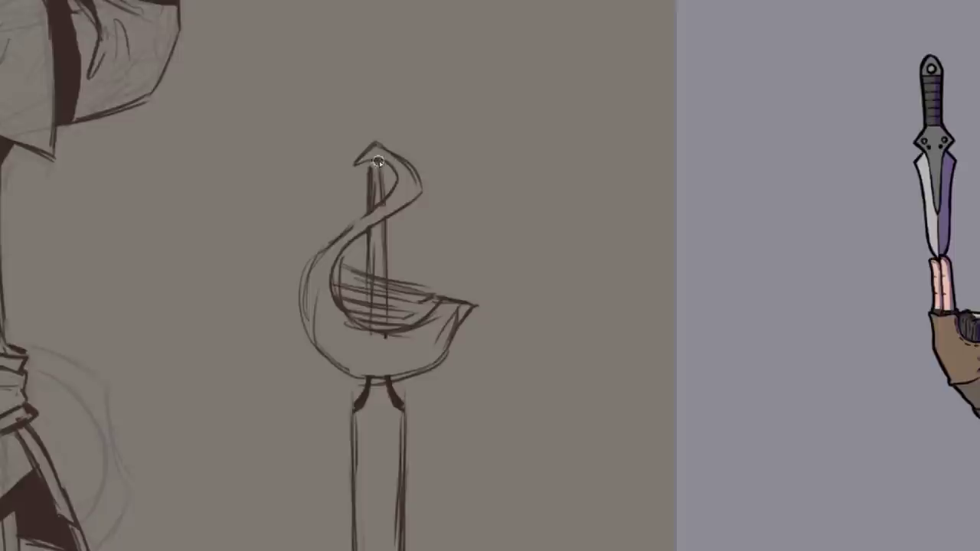
Shape the guard's top into a bird's head with beak and eye, and decorate its body with swirl ornaments
mouse_move(377, 162)
left_mouse_down()
mouse_move(334, 180)
mouse_move(417, 178)
left_mouse_up()
mouse_move(336, 180)
left_mouse_down()
mouse_move(396, 181)
mouse_move(388, 164)
mouse_move(408, 169)
mouse_move(340, 229)
mouse_move(325, 360)
mouse_move(398, 365)
mouse_move(376, 357)
left_mouse_up()
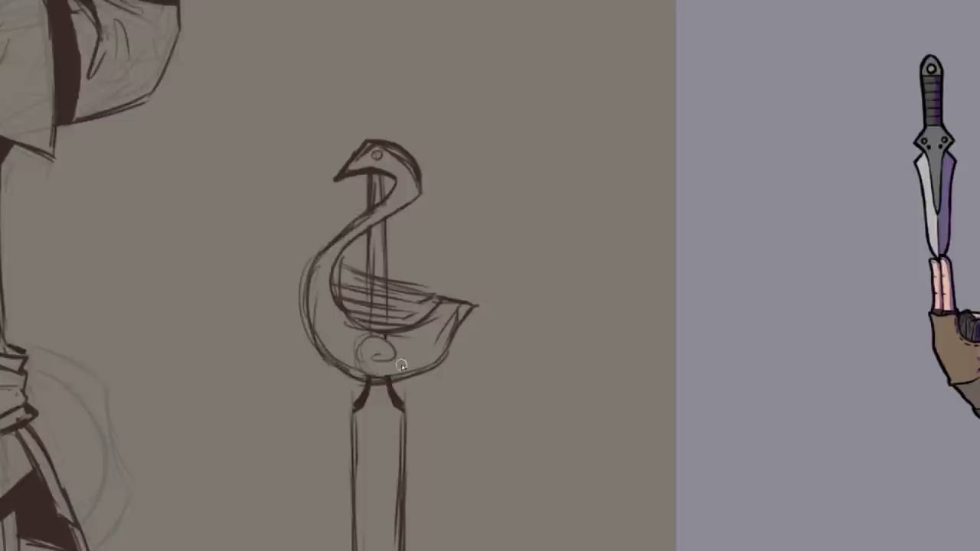
left_click_drag(342, 319, 342, 350)
left_click_drag(324, 324, 320, 273)
left_click_drag(365, 329, 368, 196)
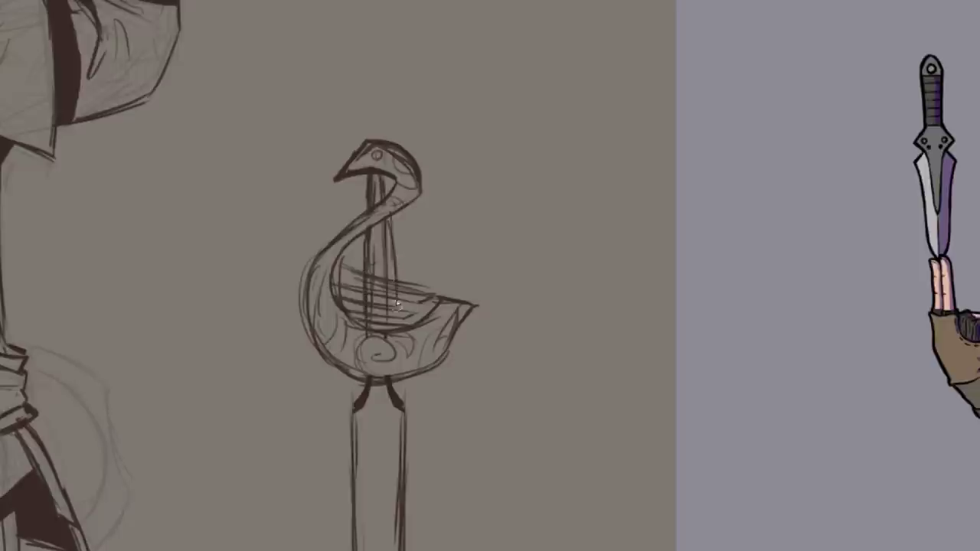
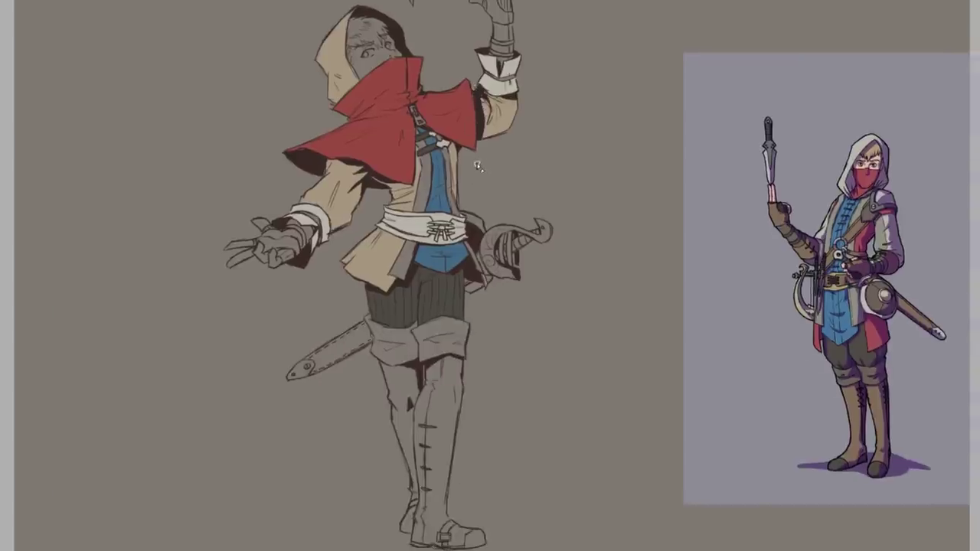
Recolour the coat and hood to a muted grey-beige and fill the fingerless gloves with brown
scroll(475, 173, "up", 3)
scroll(497, 188, "down", 3)
scroll(469, 222, "up", 3)
scroll(459, 207, "down", 3)
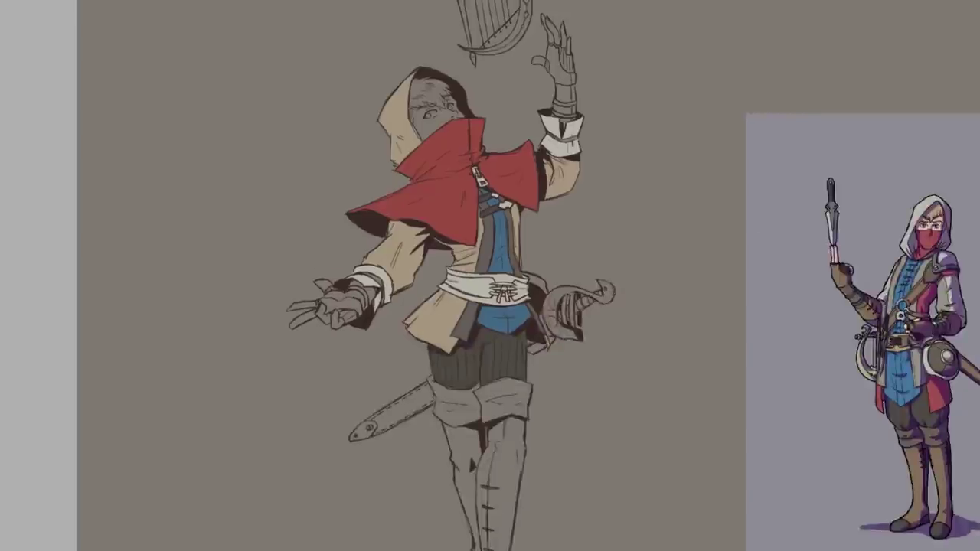
left_click_drag(530, 117, 455, 184)
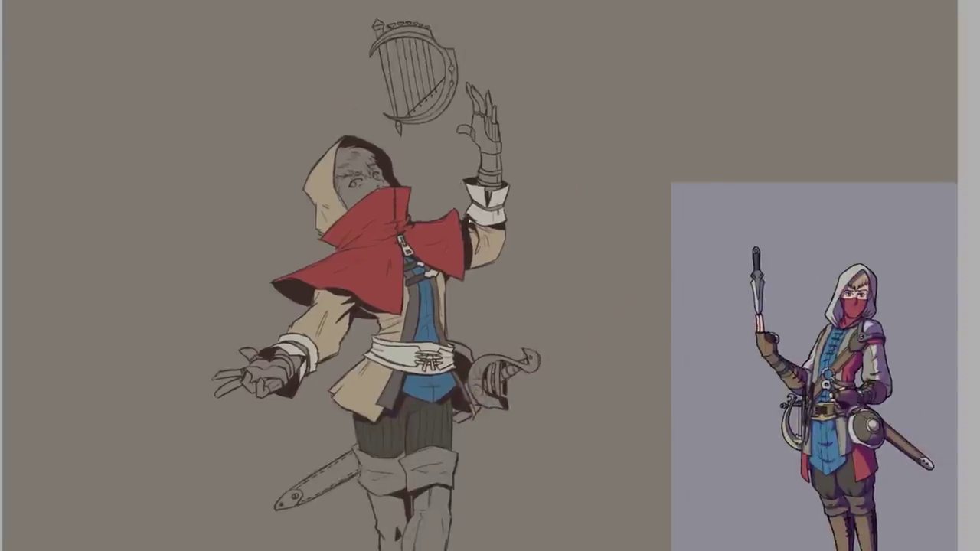
scroll(512, 159, "up", 4)
left_click_drag(394, 189, 391, 105)
scroll(423, 129, "down", 3)
scroll(424, 107, "up", 3)
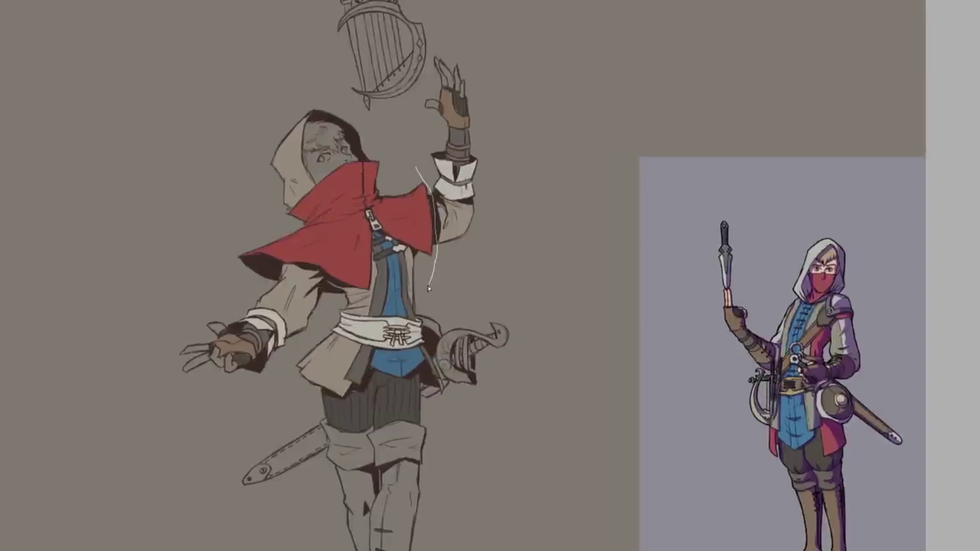
Lasso the red cape and shift its hue to yellow
left_click_drag(429, 288, 403, 170)
mouse_move(679, 300)
left_mouse_down()
mouse_move(809, 293)
mouse_move(773, 288)
mouse_move(777, 331)
mouse_move(775, 295)
left_mouse_up()
key("ctrl+d")
scroll(739, 326, "down", 1)
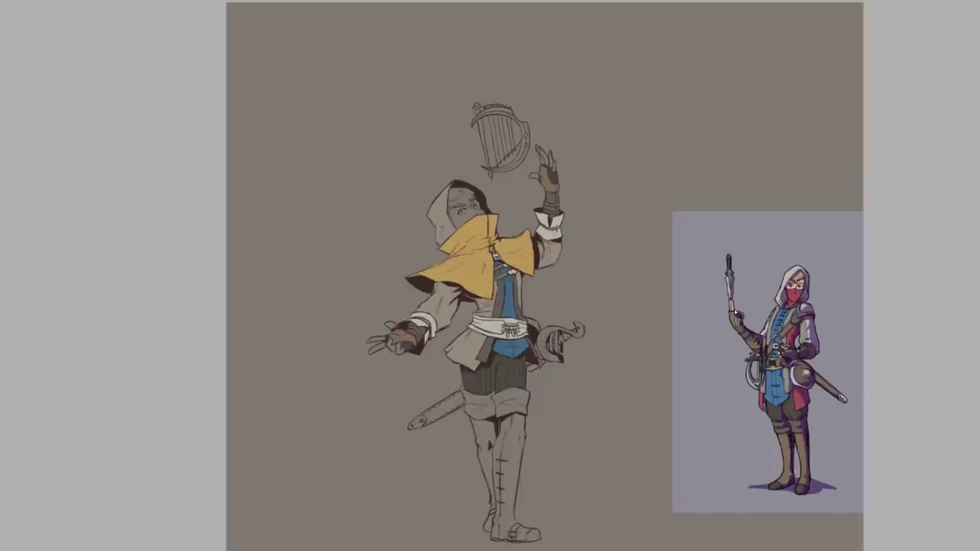
left_click_drag(617, 307, 466, 309)
scroll(390, 317, "up", 1)
Undo the last change and try other Hue/Saturation settings on the cape and vest, including a cyan cape with a red vest
key("ctrl+z")
key("ctrl+u")
left_click_drag(742, 290, 821, 290)
left_click_drag(494, 353, 515, 341)
mouse_move(264, 294)
left_mouse_down()
mouse_move(404, 187)
mouse_move(267, 295)
left_mouse_up()
key("ctrl+u")
mouse_move(760, 285)
left_mouse_down()
mouse_move(624, 303)
mouse_move(674, 305)
mouse_move(714, 342)
mouse_move(772, 330)
mouse_move(746, 328)
mouse_move(727, 307)
mouse_move(772, 326)
mouse_move(746, 320)
mouse_move(754, 301)
left_mouse_up()
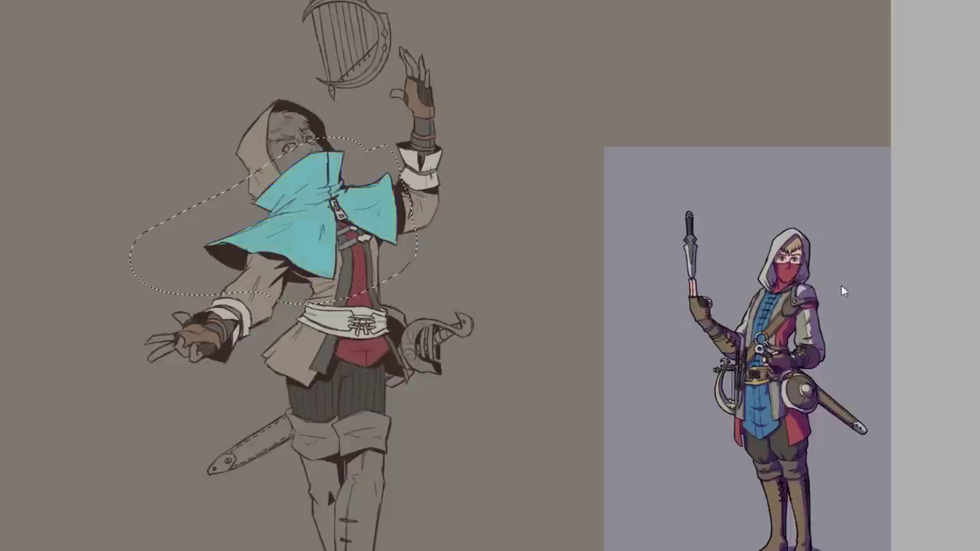
mouse_move(781, 337)
left_mouse_down()
mouse_move(856, 292)
mouse_move(775, 331)
mouse_move(740, 331)
left_mouse_up()
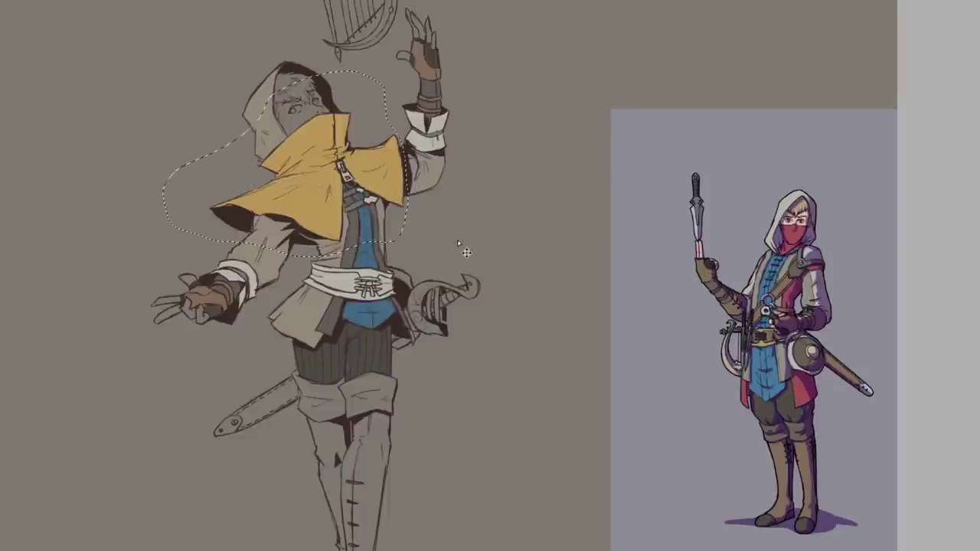
Fill the selected cape area with the foreground colour, clear the selection and compare by undoing and redoing
key("alt+BackSpace")
key("ctrl+d")
key("ctrl+z")
key("ctrl+shift+z")
key("ctrl+shift+z")
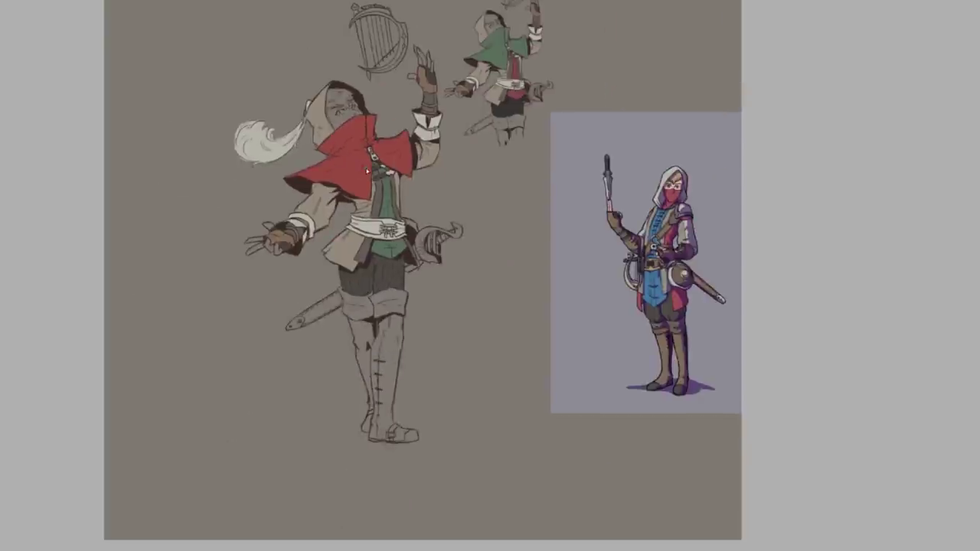
Remove the white feather plume behind the hood and fill the tall boots with flat brown
left_click_drag(386, 239, 376, 370)
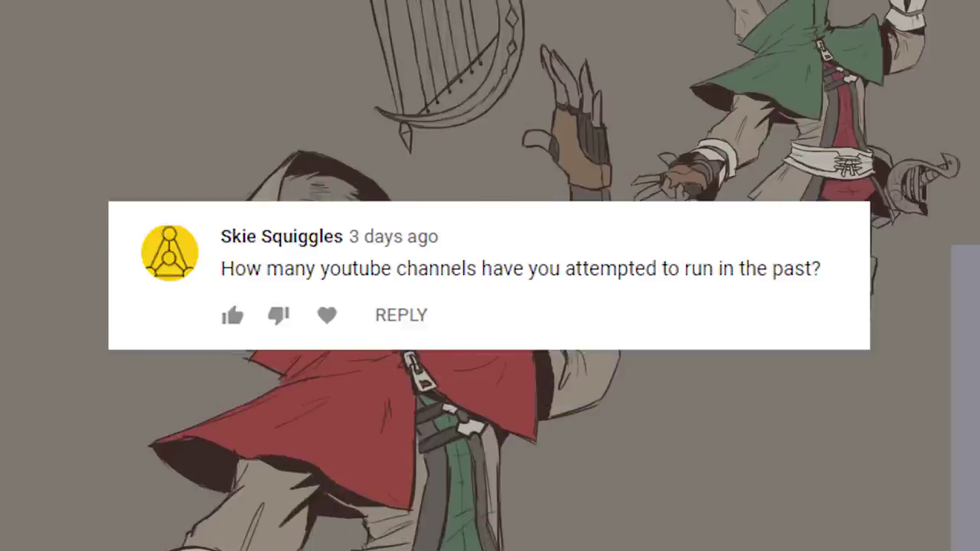
left_click_drag(222, 260, 75, 280)
left_click_drag(194, 268, 80, 382)
scroll(254, 178, "down", 2)
left_click_drag(267, 216, 293, 200)
scroll(292, 200, "down", 1)
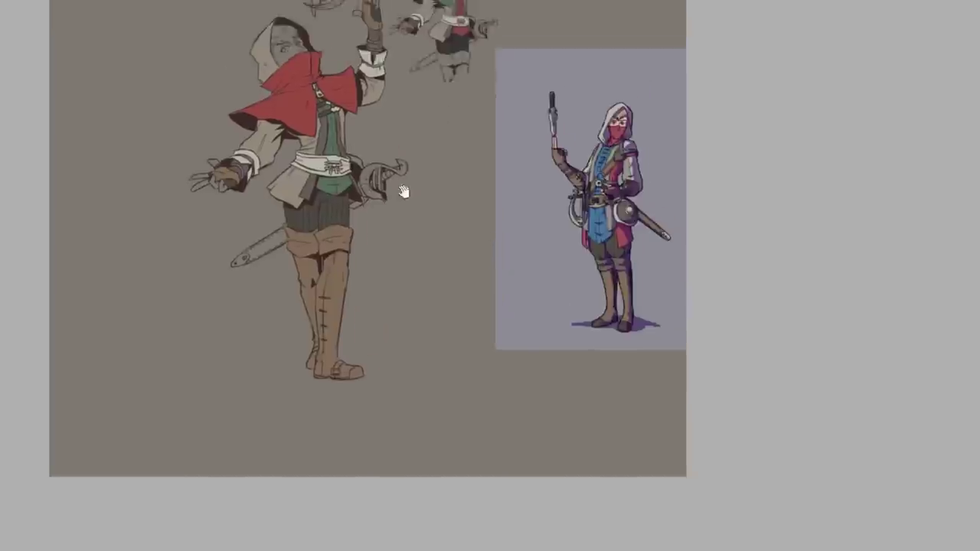
Recolour the boot cuffs a darker brown and fill the boots' lacing strip and toe cap with dark grey
left_click_drag(499, 255, 512, 363)
left_click_drag(732, 331, 741, 332)
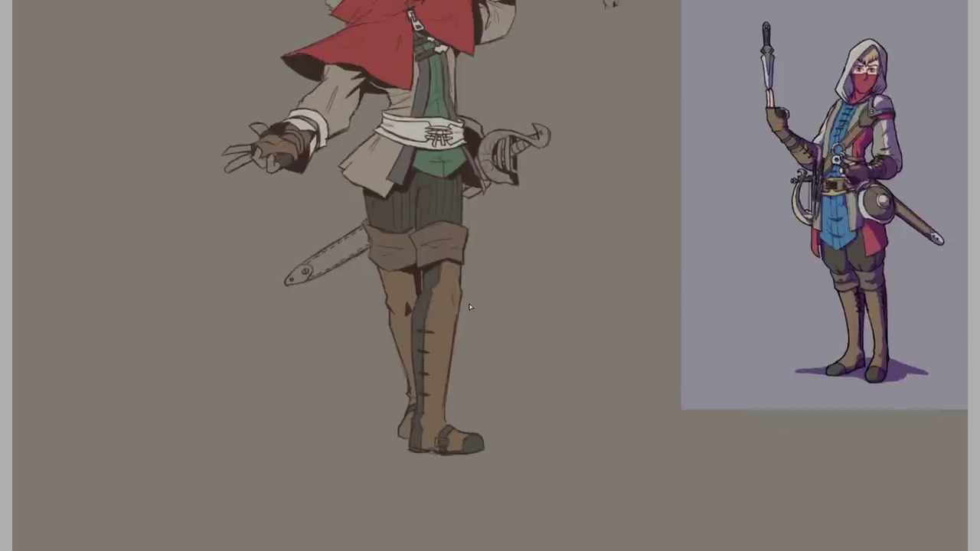
mouse_move(509, 233)
left_mouse_down()
mouse_move(421, 296)
mouse_move(436, 250)
left_mouse_up()
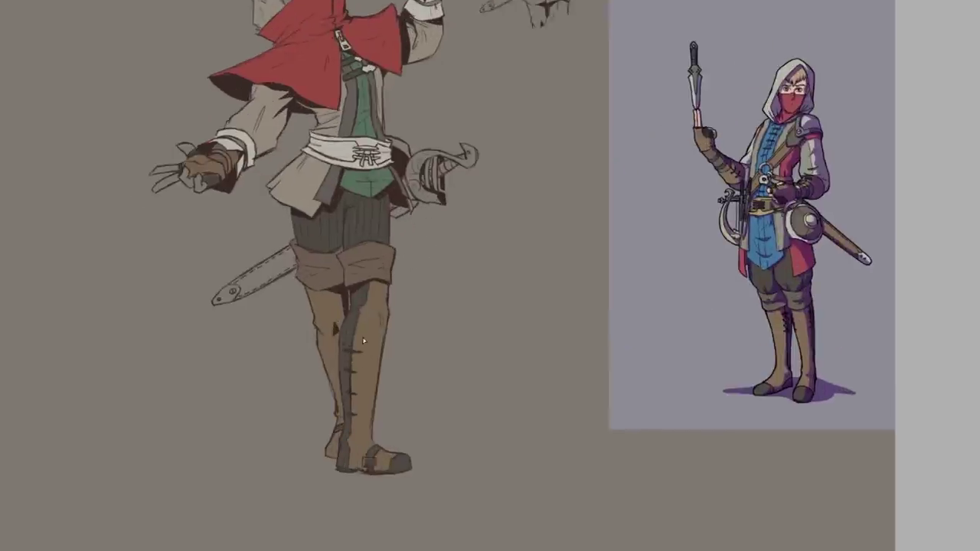